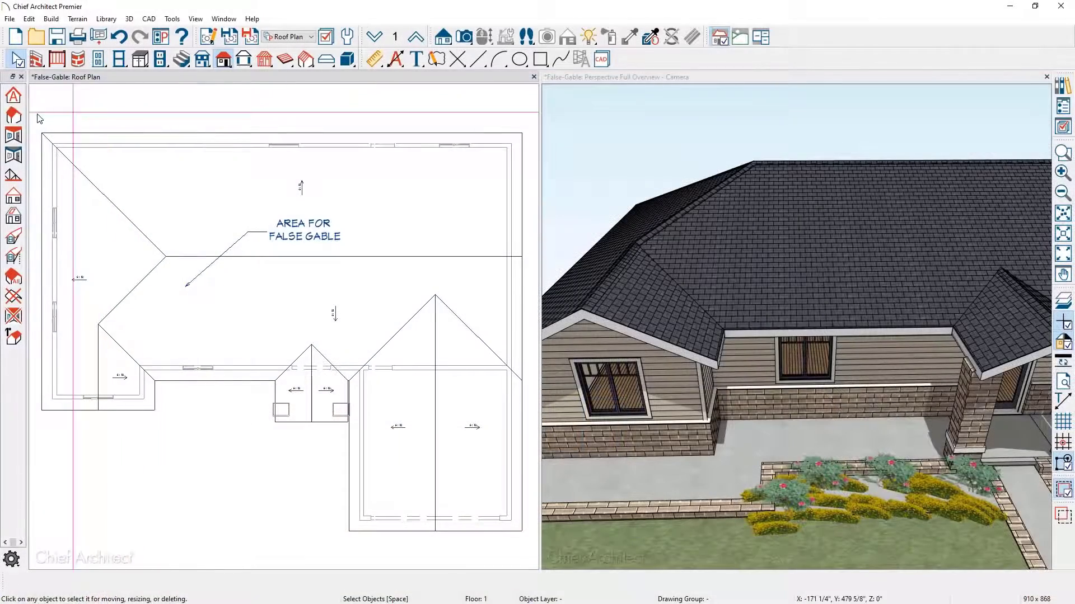
# Draw a roof plane about 9' deep from the front-left valley peak over to the main ridge's hip end
pyautogui.click(14, 116)
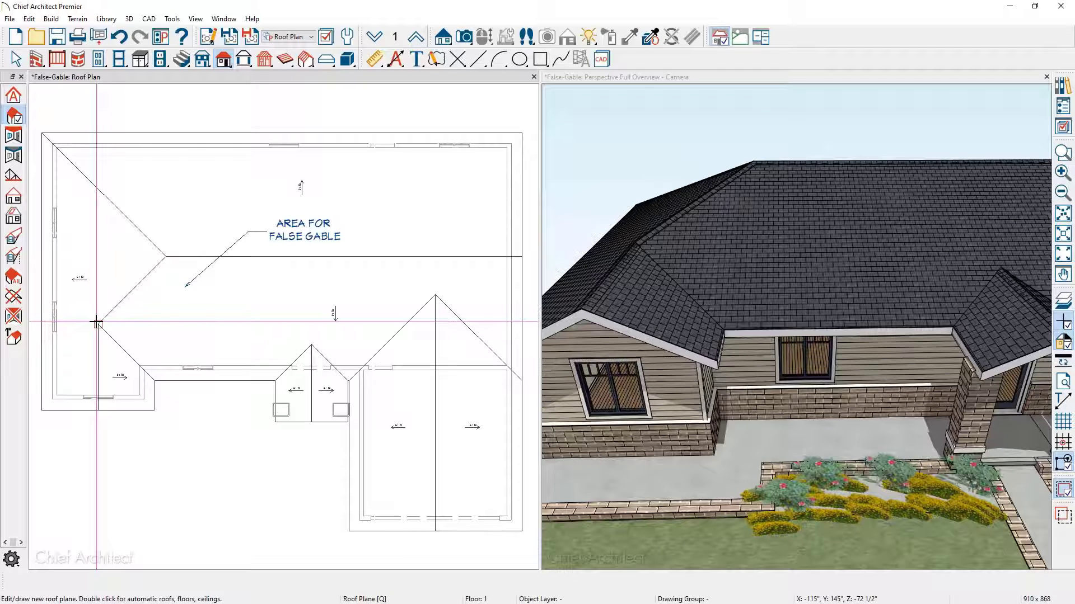
pyautogui.moveTo(97, 323); pyautogui.dragTo(100, 256)
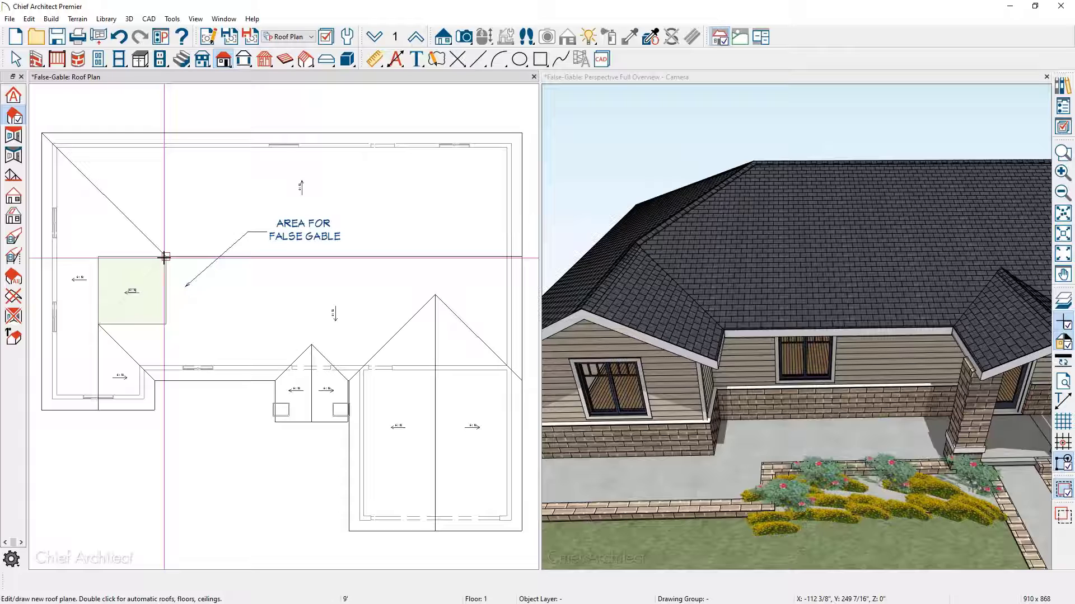
pyautogui.click(164, 257)
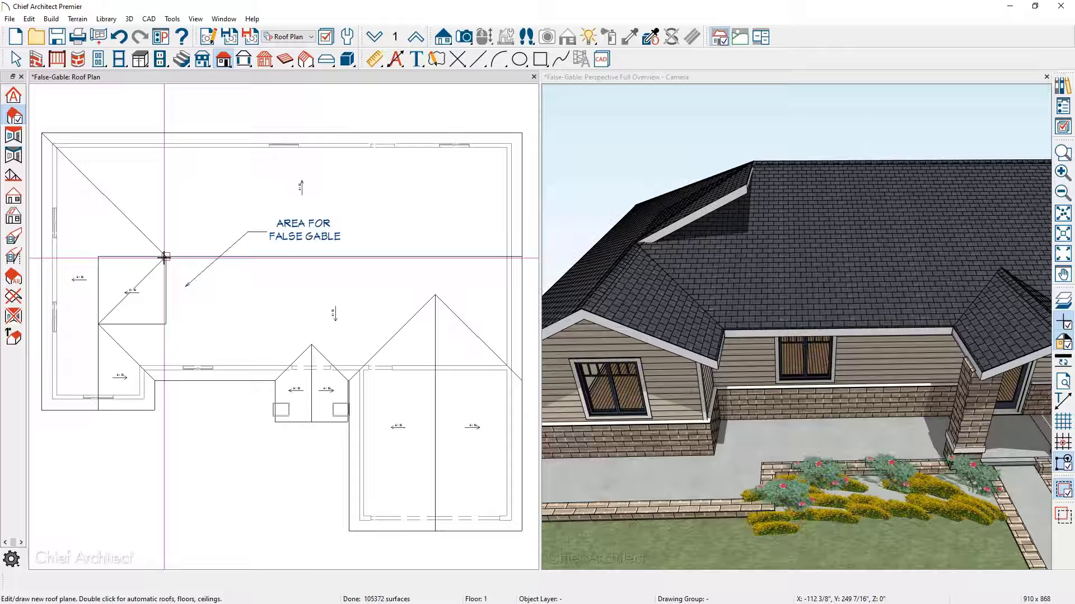
# Reshape the new roof plane into a triangle by moving its outer upper corner onto the end of the main ridge
pyautogui.press('space')
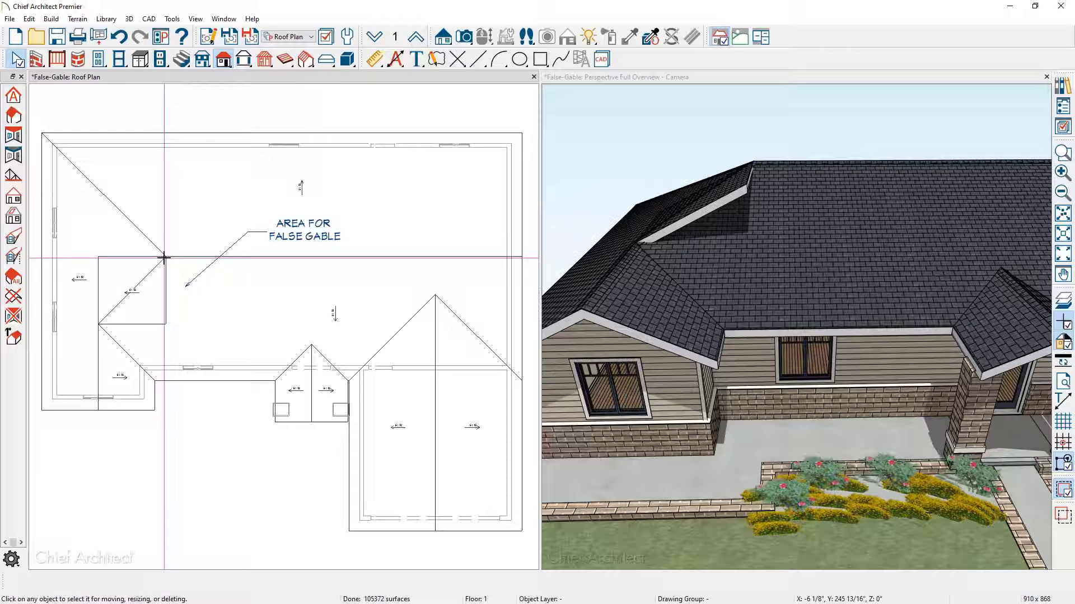
pyautogui.click(99, 259)
pyautogui.moveTo(98, 257); pyautogui.dragTo(162, 258)
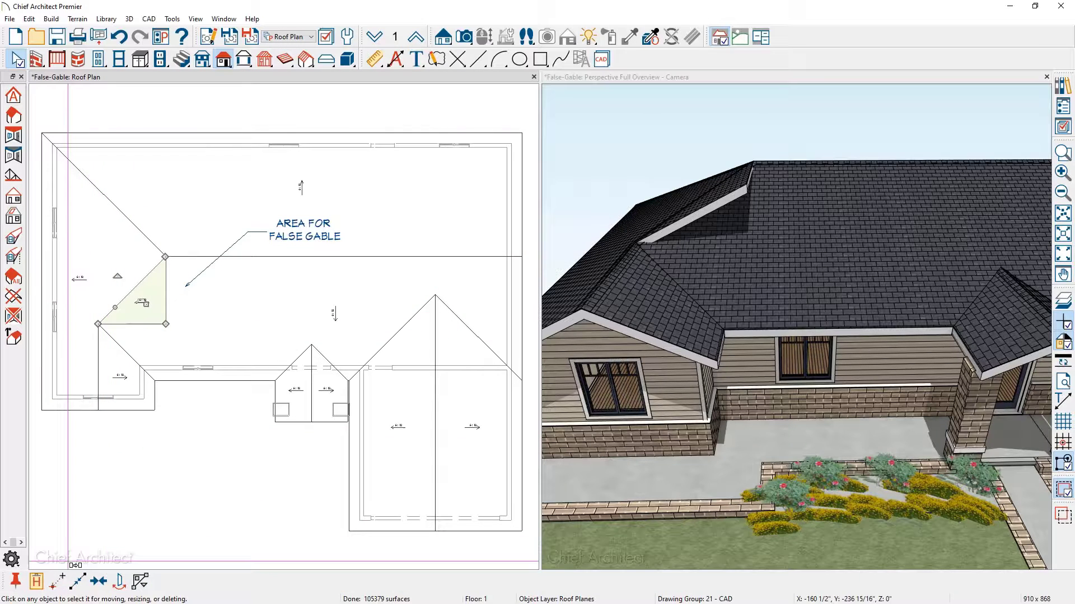
# Reflect a copy of the triangular roof plane about its vertical ridge edge to form the other half of the false gable
pyautogui.click(124, 547)
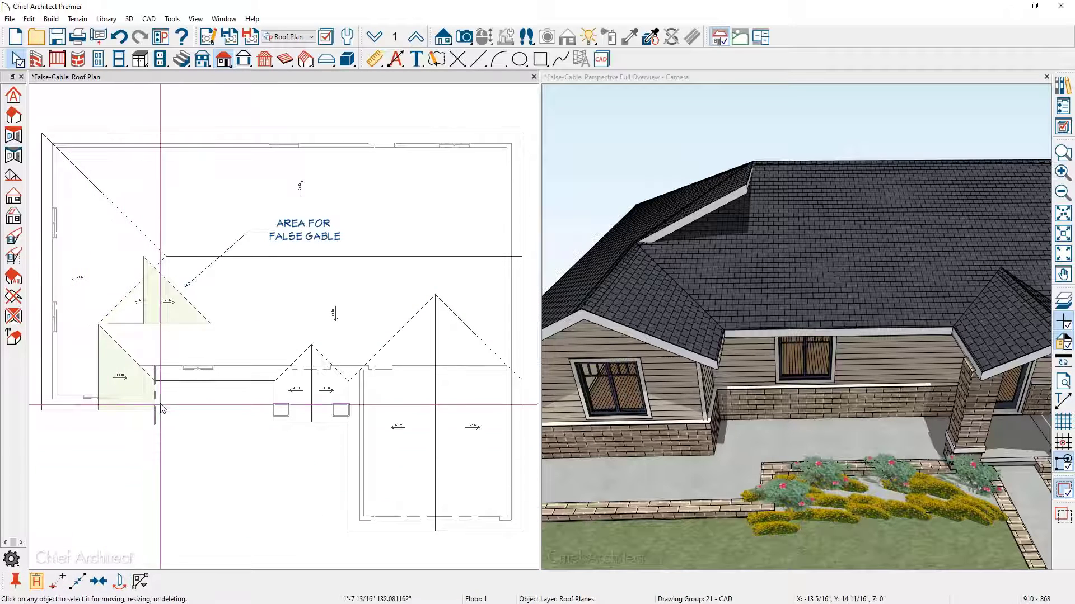
pyautogui.click(164, 317)
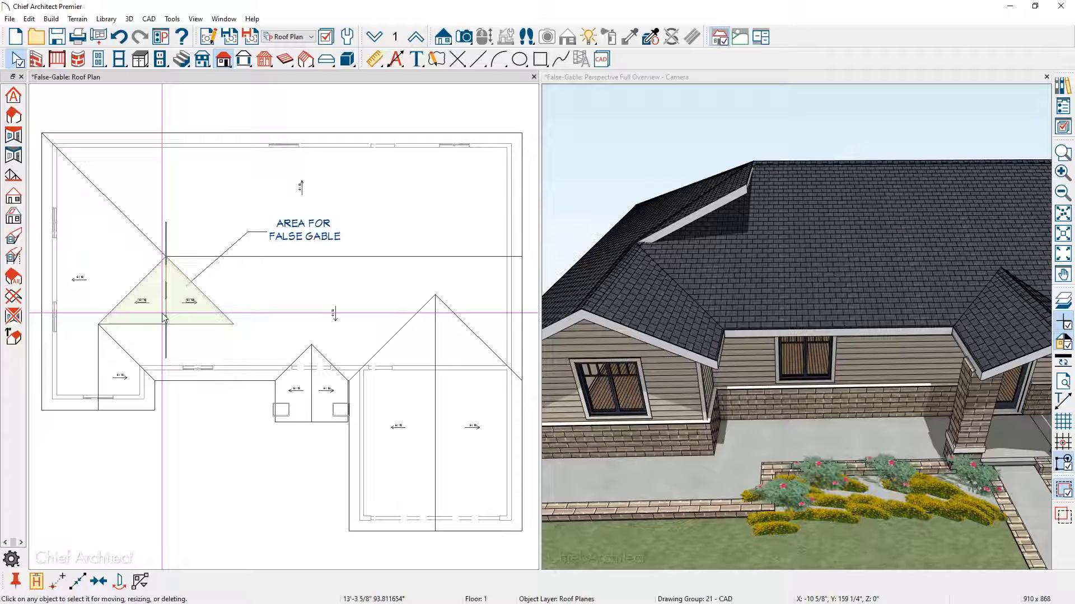
pyautogui.click(165, 318)
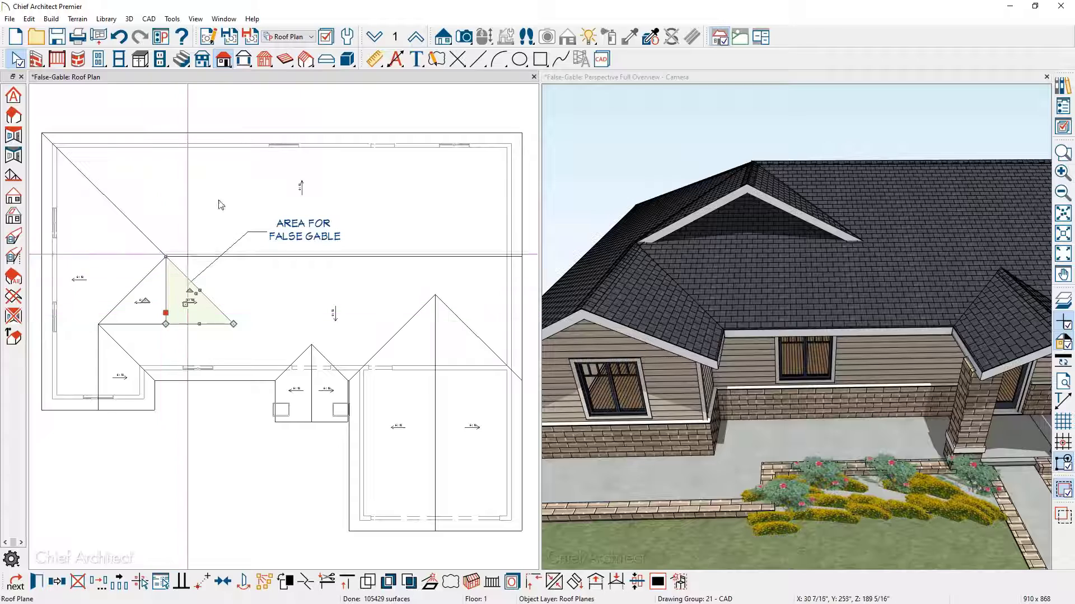
# Switch the plan to the attic floor and turn on the reference display
pyautogui.click(416, 38)
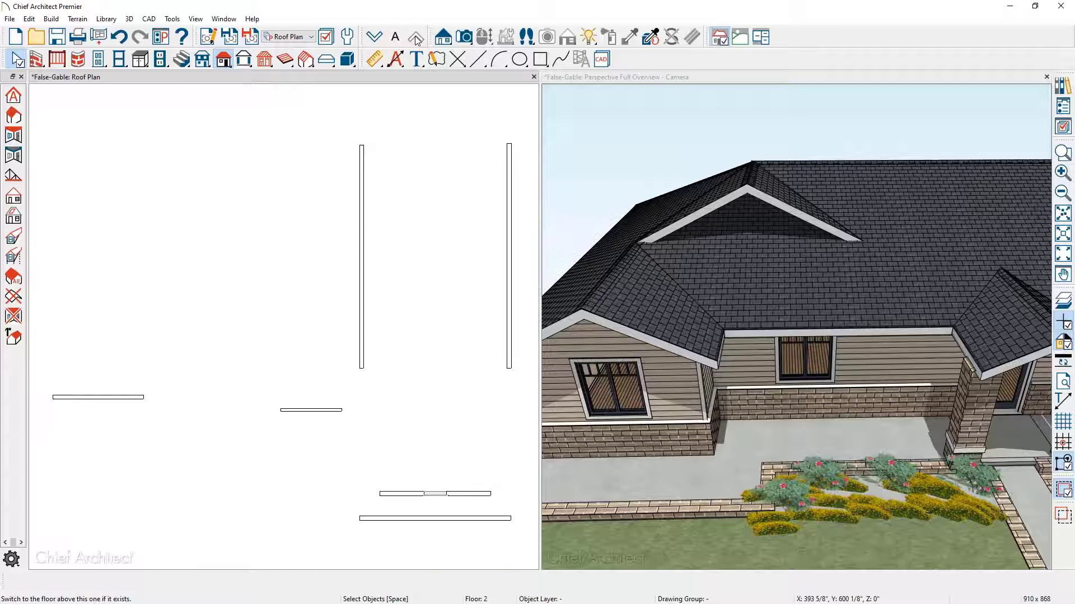
pyautogui.click(1059, 305)
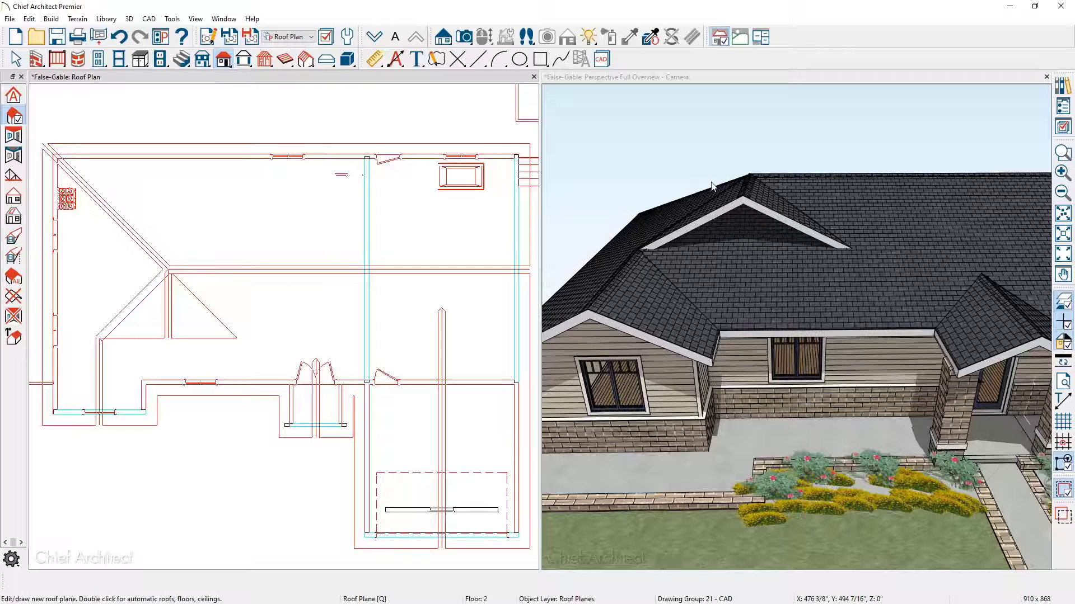
# Check that the Roof Planes layer is displayed in the Reference Display Set by filtering its layers for ROOF
pyautogui.click(395, 37)
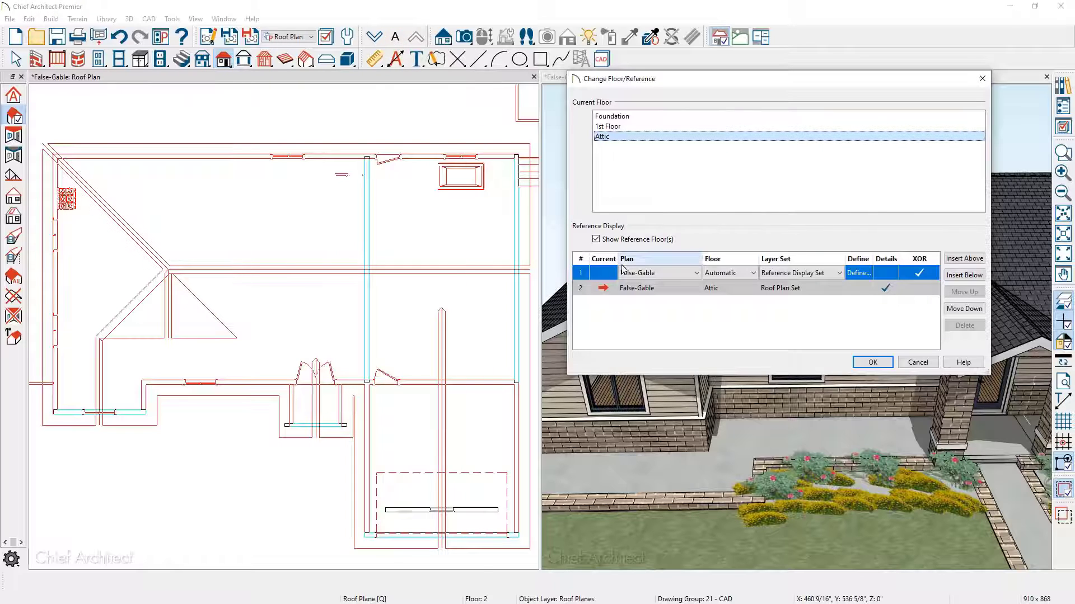
pyautogui.click(798, 273)
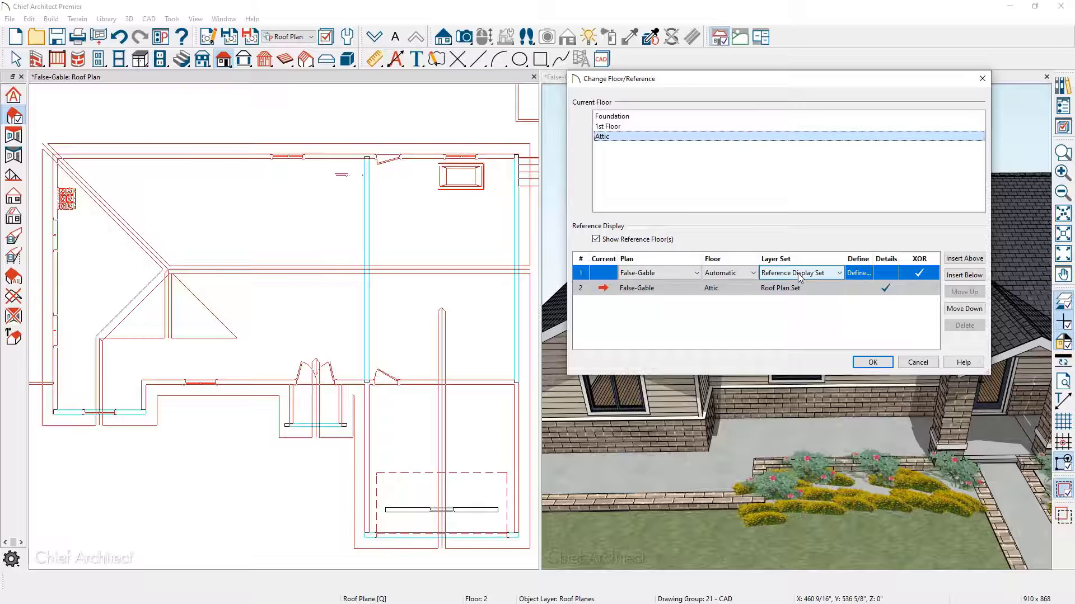
pyautogui.click(851, 274)
pyautogui.click(367, 172)
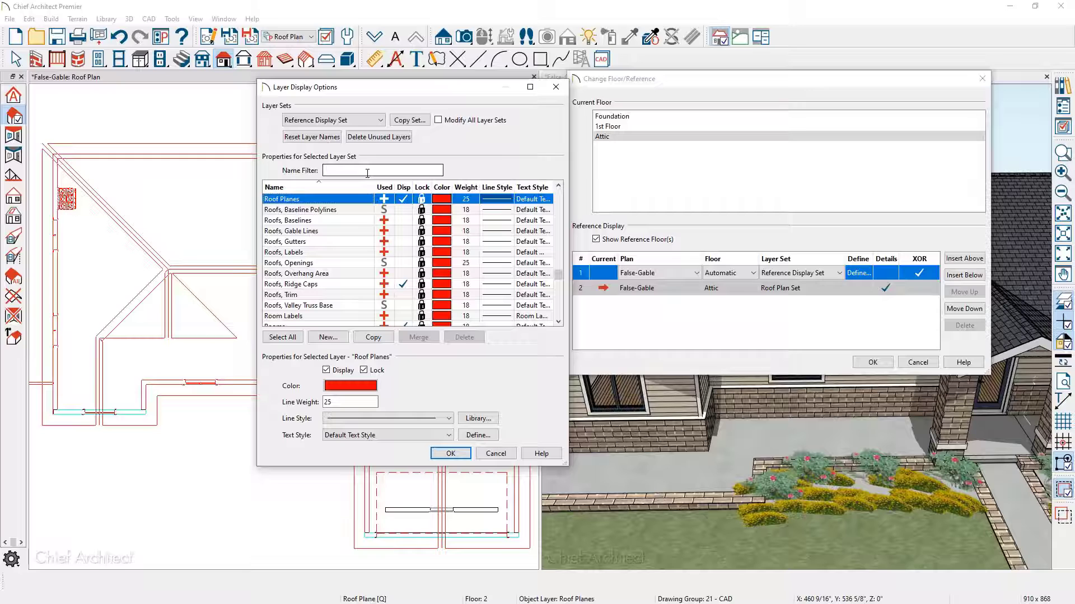
pyautogui.write('ROOF')
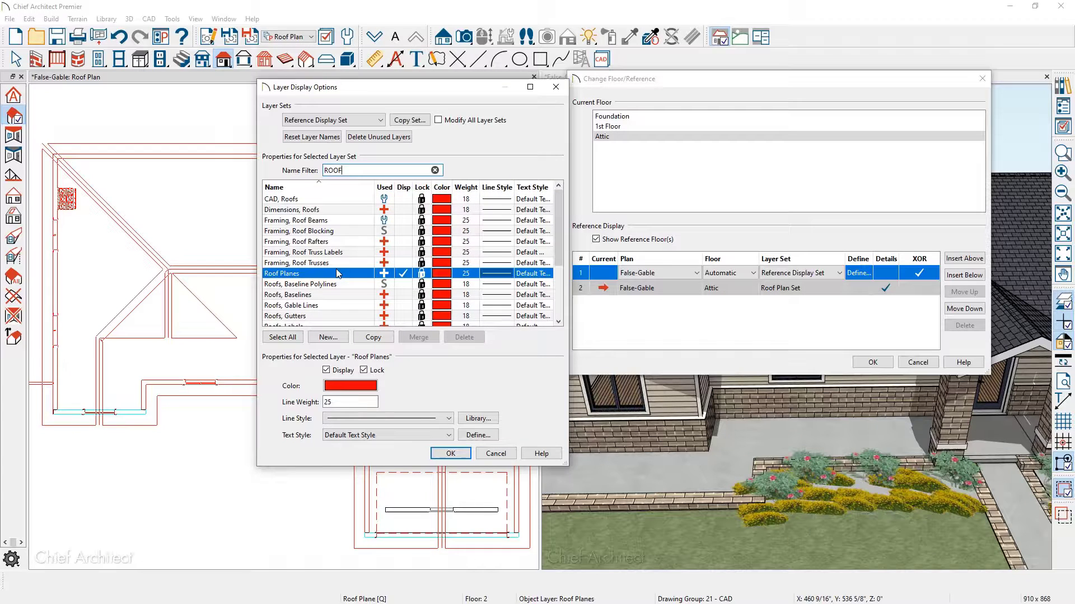
pyautogui.click(451, 453)
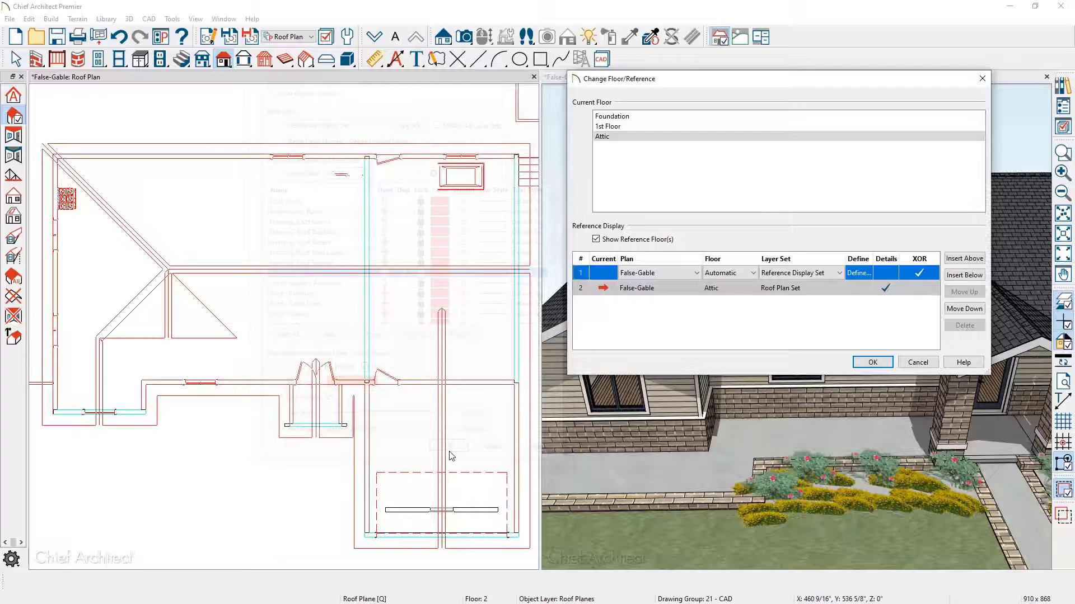
pyautogui.click(872, 362)
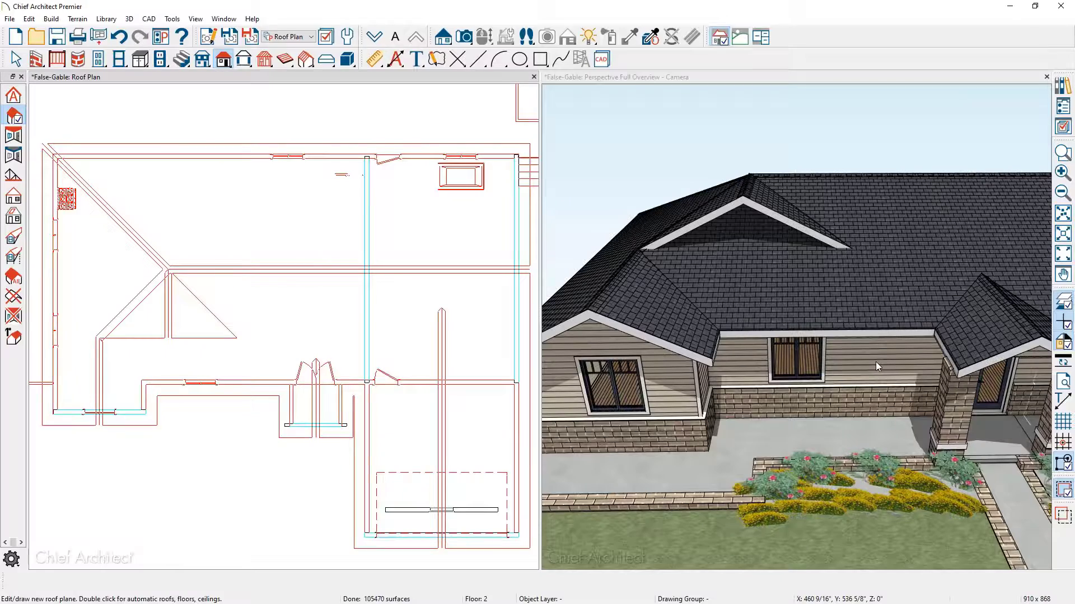
# Draw a straight exterior wall across the false gable on the attic floor, slightly behind the gable's front edge
pyautogui.press('space')
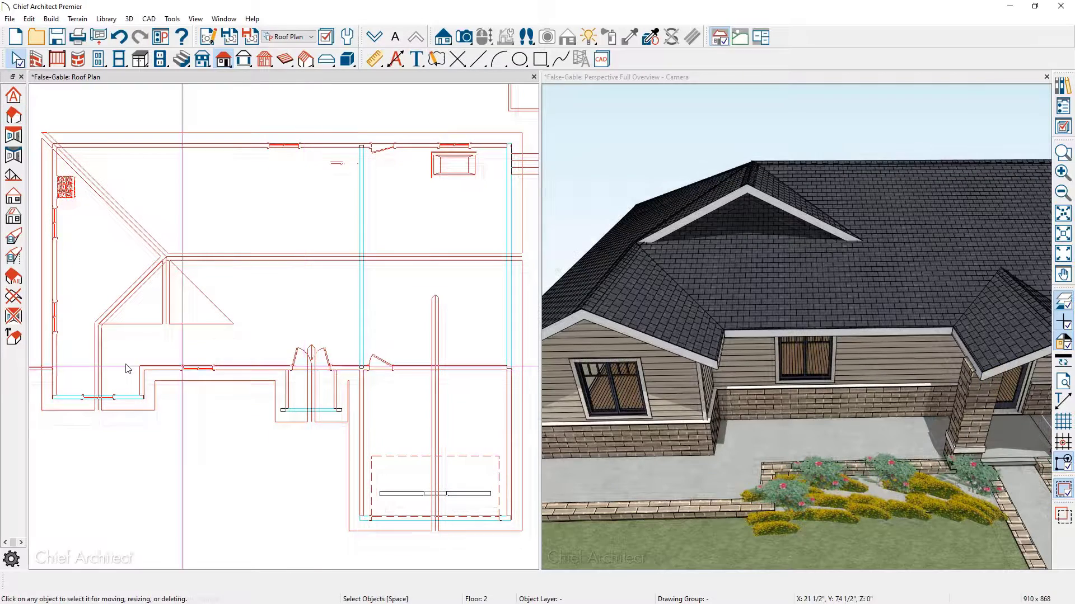
pyautogui.scroll(4, 124, 368)
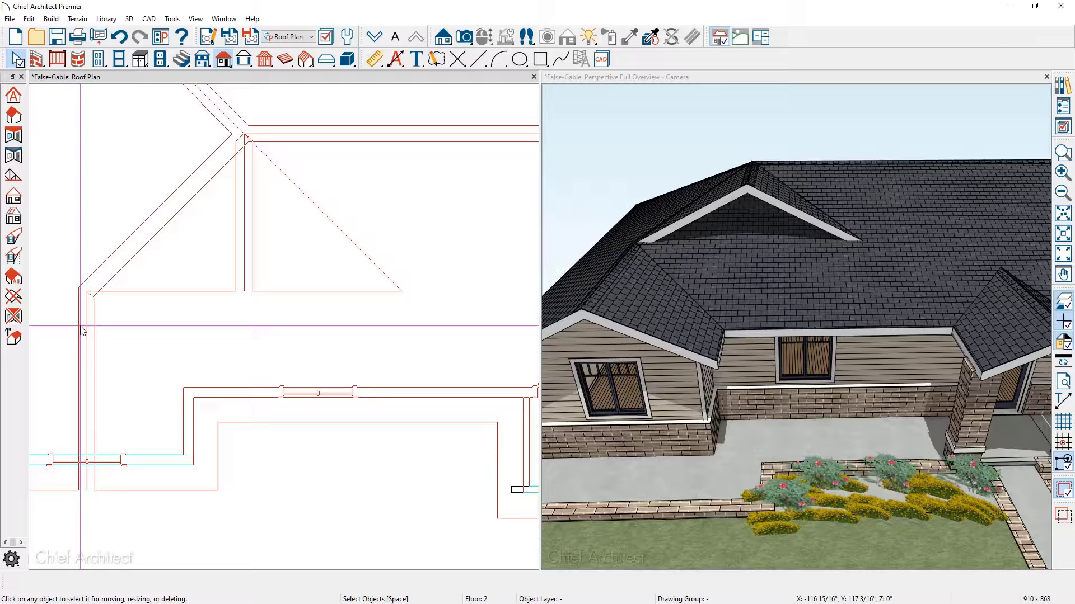
pyautogui.scroll(1, 82, 331)
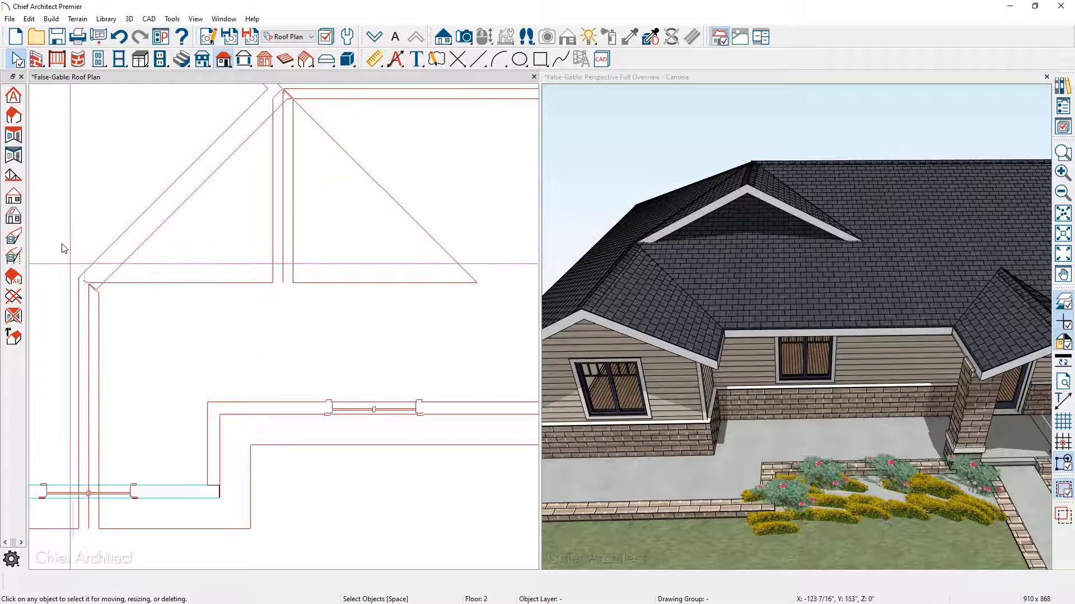
pyautogui.click(43, 62)
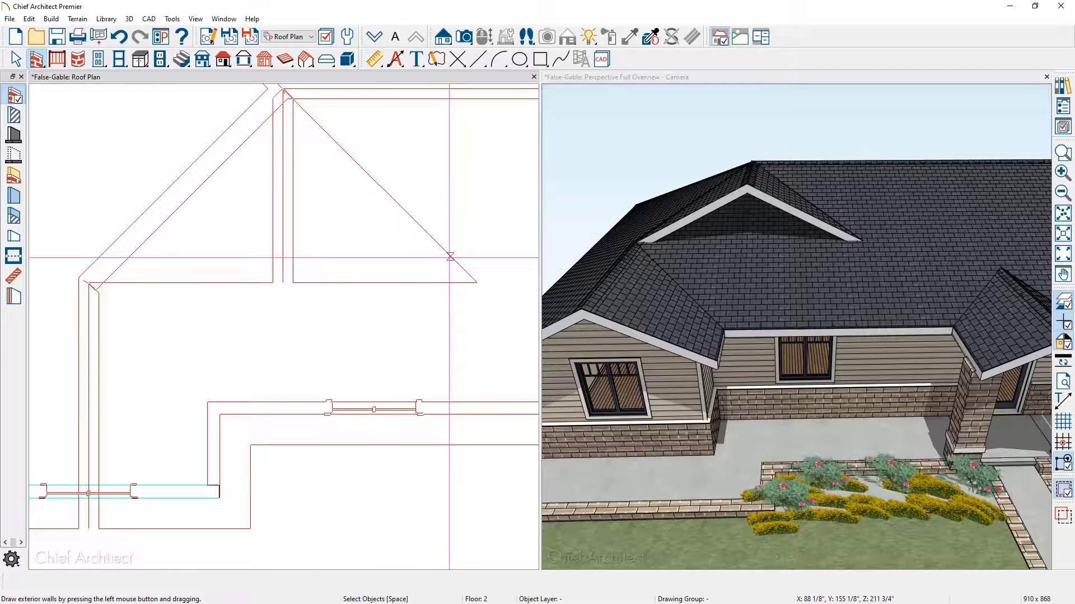
pyautogui.moveTo(450, 256); pyautogui.dragTo(123, 259)
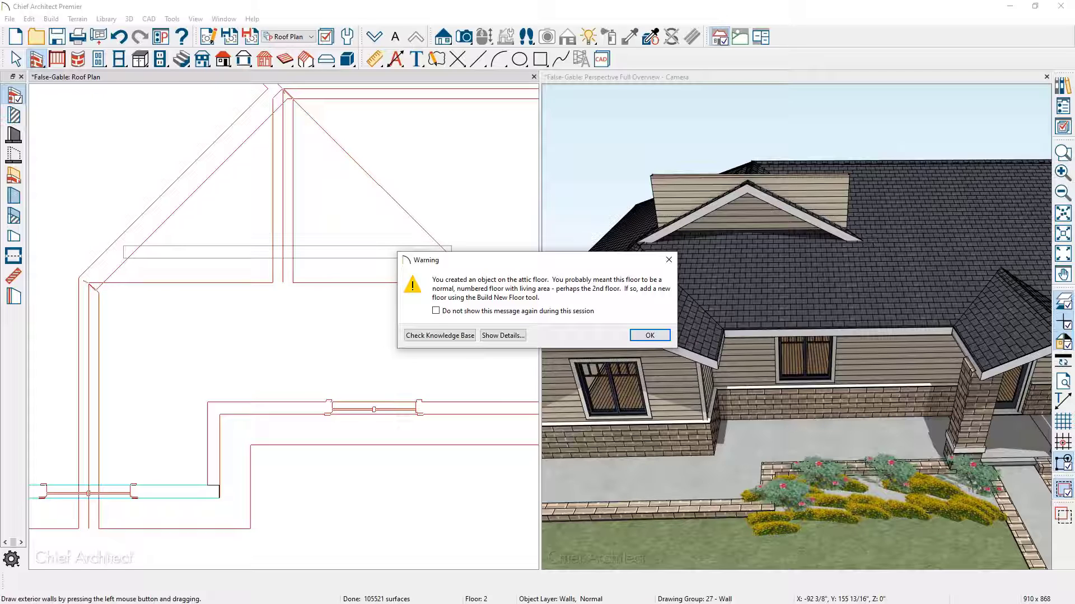
pyautogui.click(642, 337)
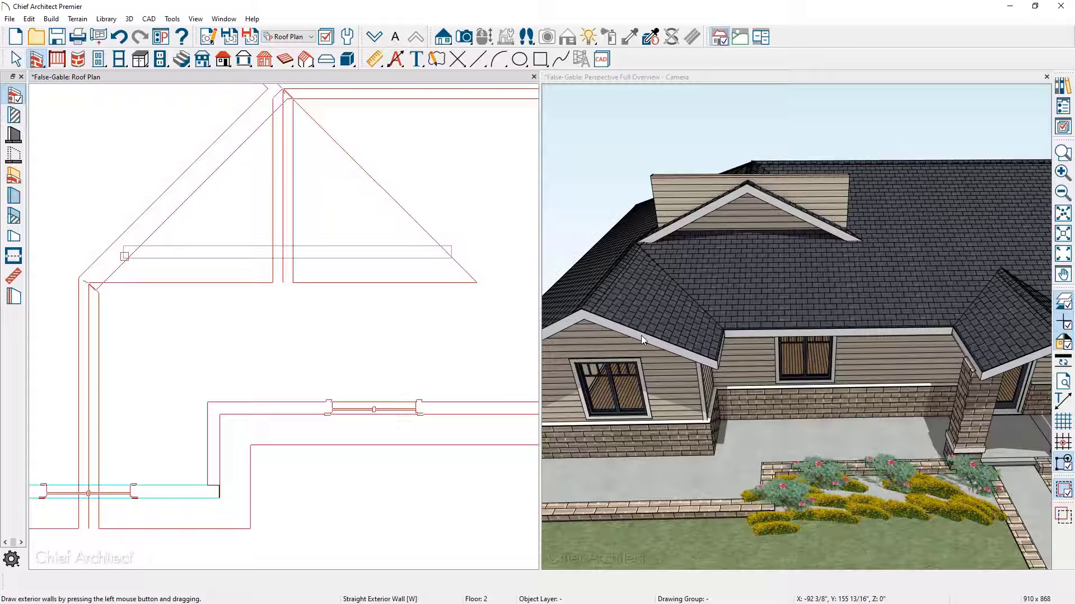
pyautogui.press('space')
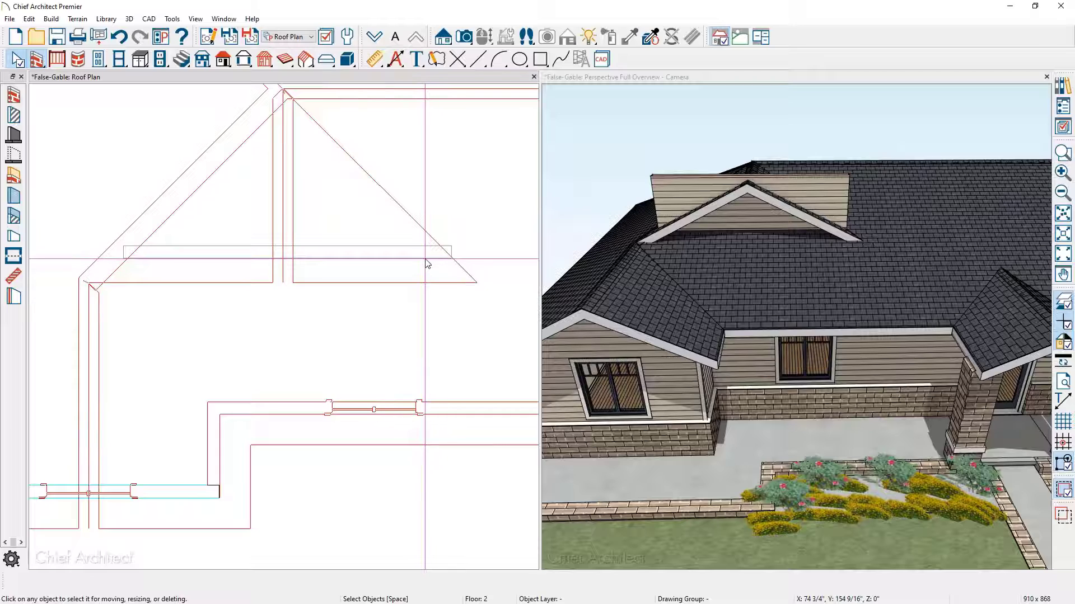
# Set the false gable wall to Roof Cuts Wall at Bottom and define it as an Attic Wall
pyautogui.doubleClick(425, 259)
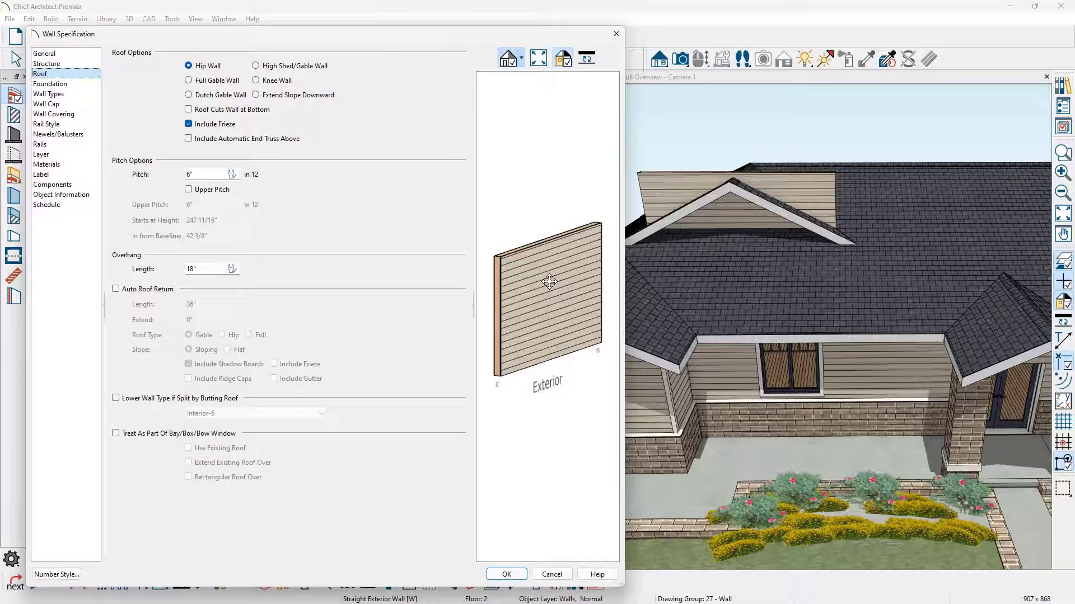
pyautogui.click(195, 113)
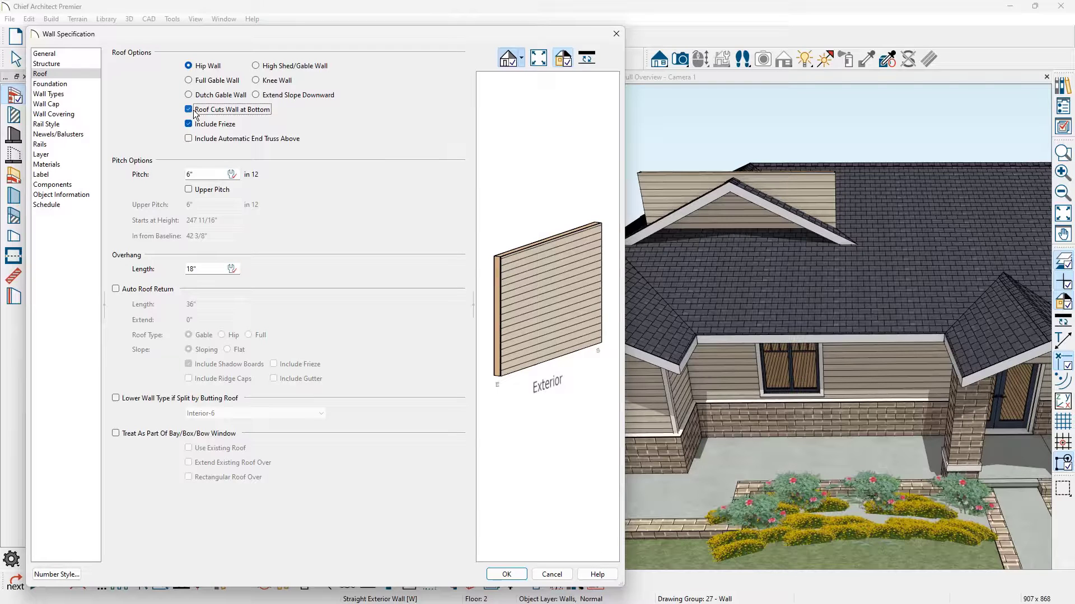
pyautogui.click(82, 56)
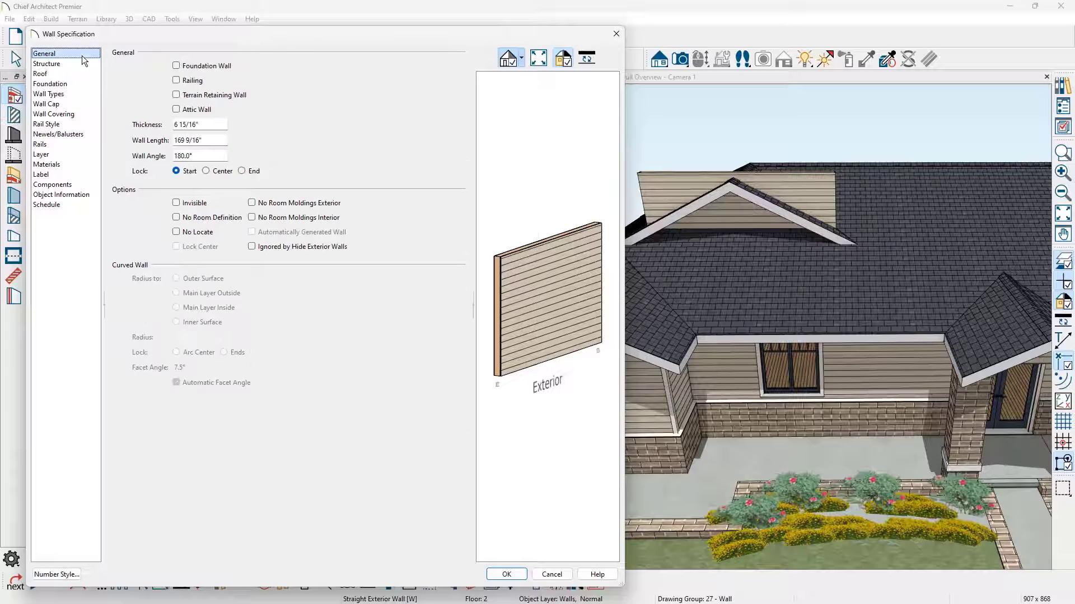
pyautogui.click(178, 111)
pyautogui.click(496, 575)
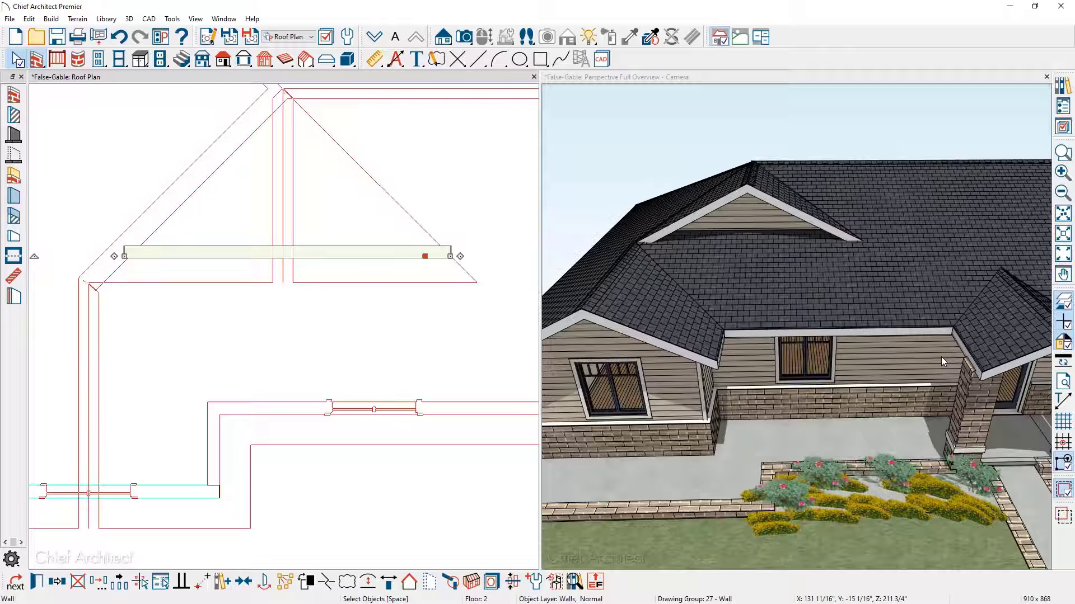
# Show the rear roof in the perspective view and return the plan to floor 1 with the reference display off
pyautogui.moveTo(941, 357); pyautogui.dragTo(543, 390, button='middle')
pyautogui.moveTo(609, 384); pyautogui.dragTo(721, 360, button='middle')
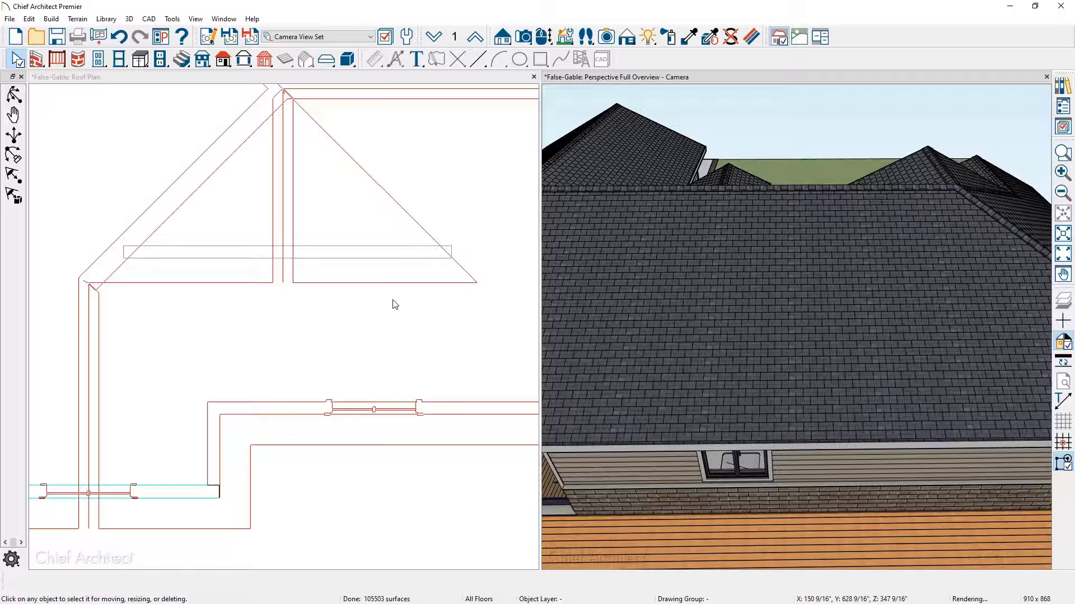
pyautogui.scroll(-3, 371, 272)
pyautogui.scroll(-5, 371, 272)
pyautogui.click(284, 434)
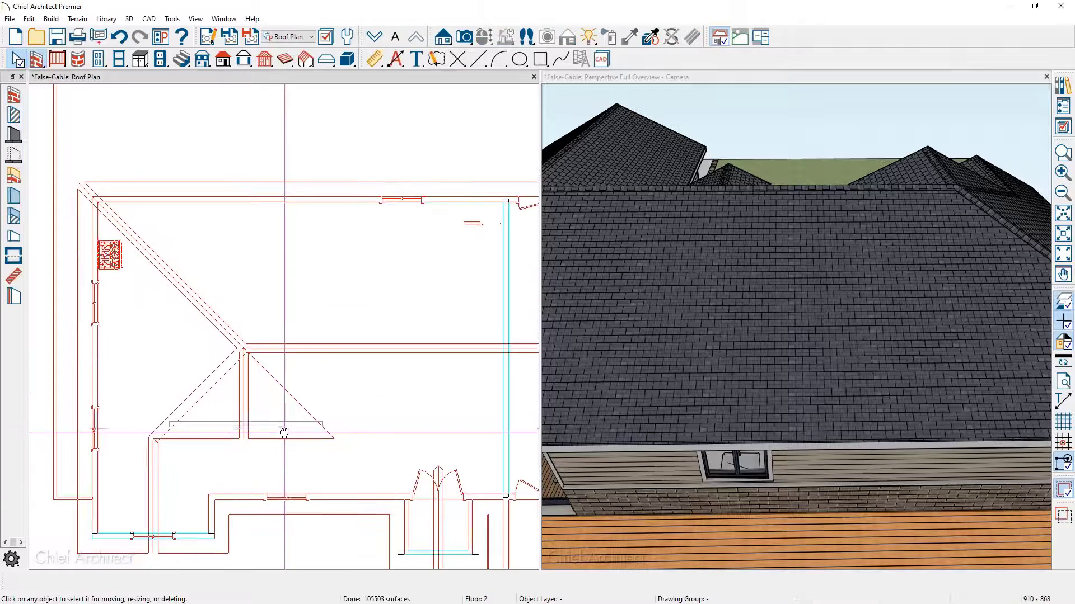
pyautogui.click(369, 39)
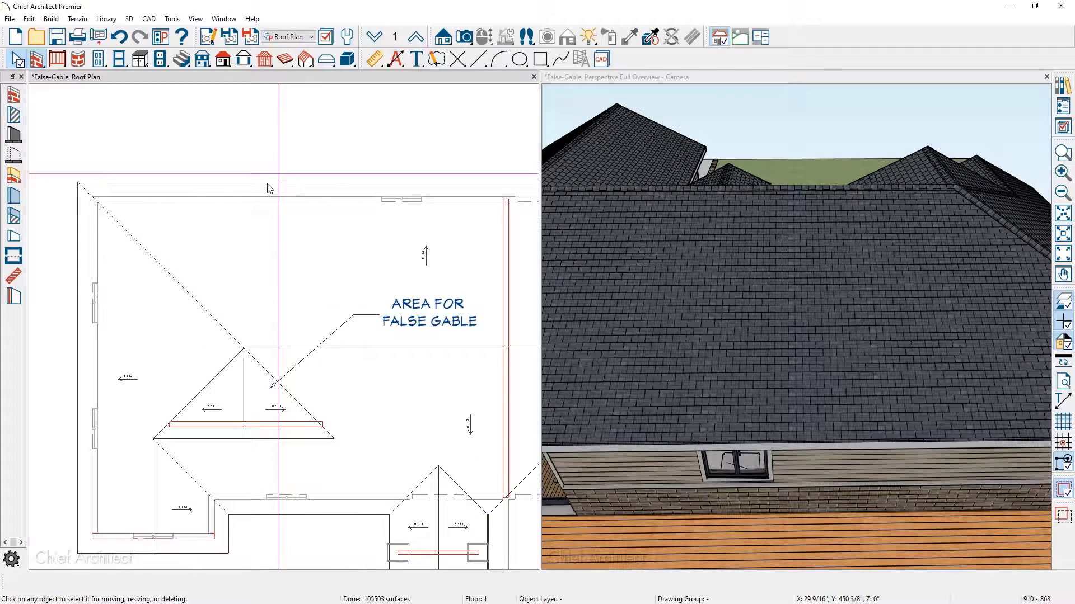
pyautogui.scroll(2, 268, 168)
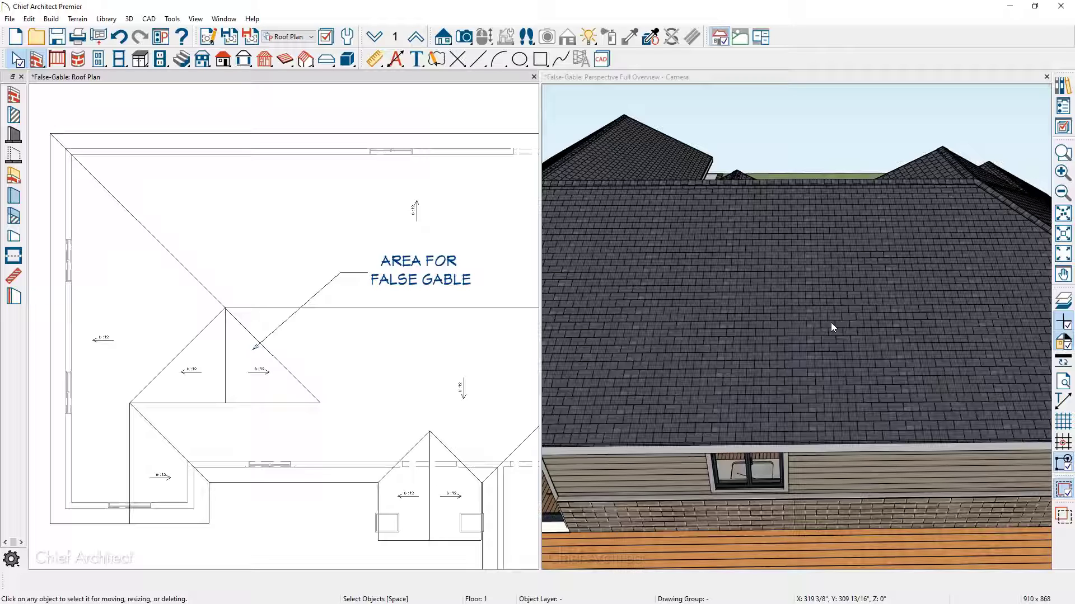
# Draw a small roof plane on the rear roof from a vertical baseline about 4'-2" long
pyautogui.click(223, 60)
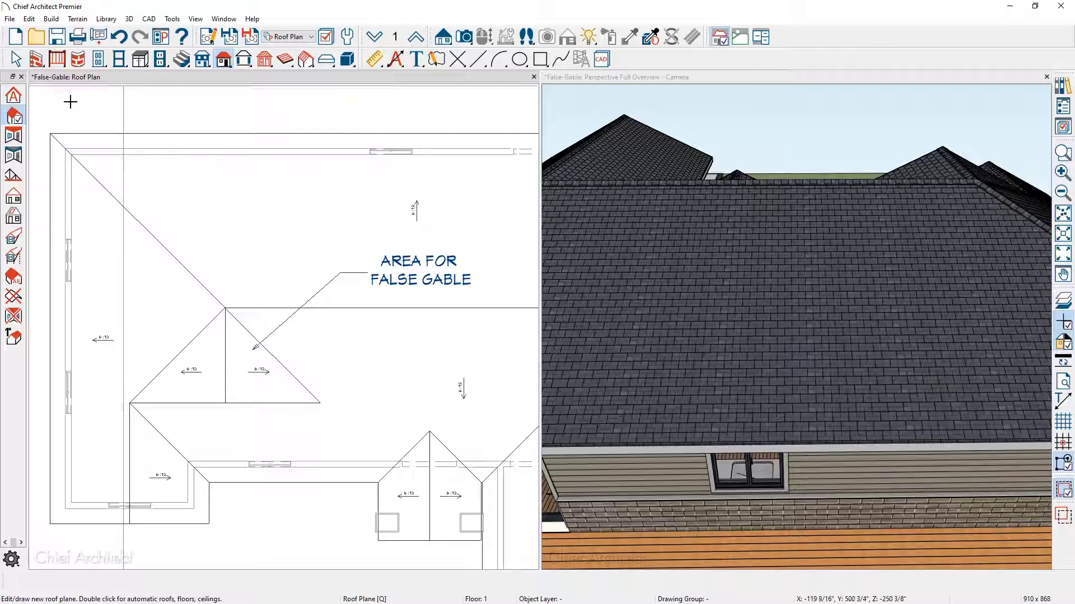
pyautogui.click(22, 122)
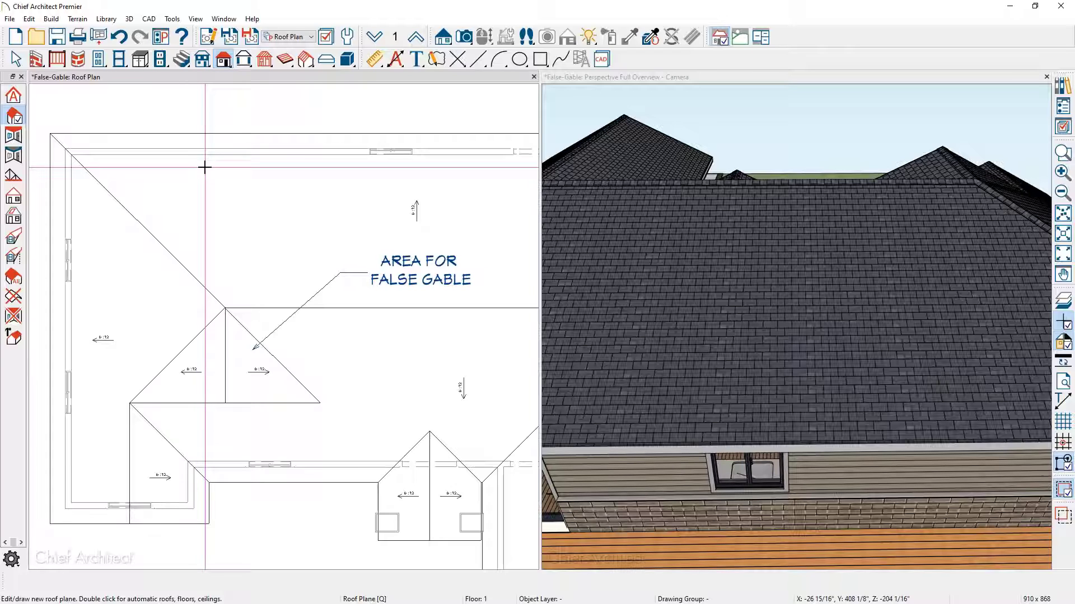
pyautogui.moveTo(204, 168); pyautogui.dragTo(205, 212)
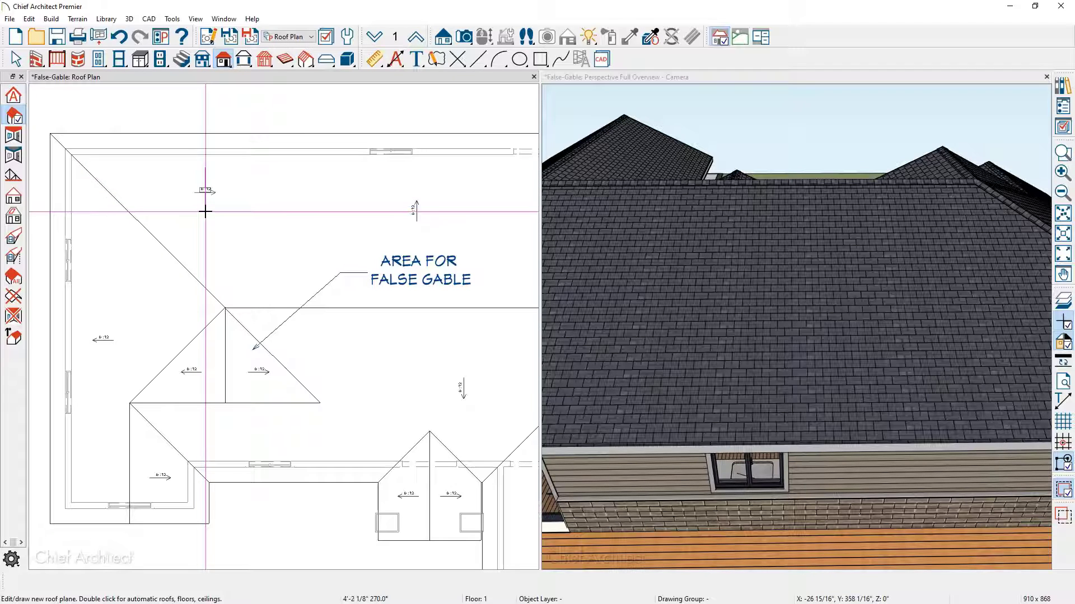
pyautogui.click(261, 209)
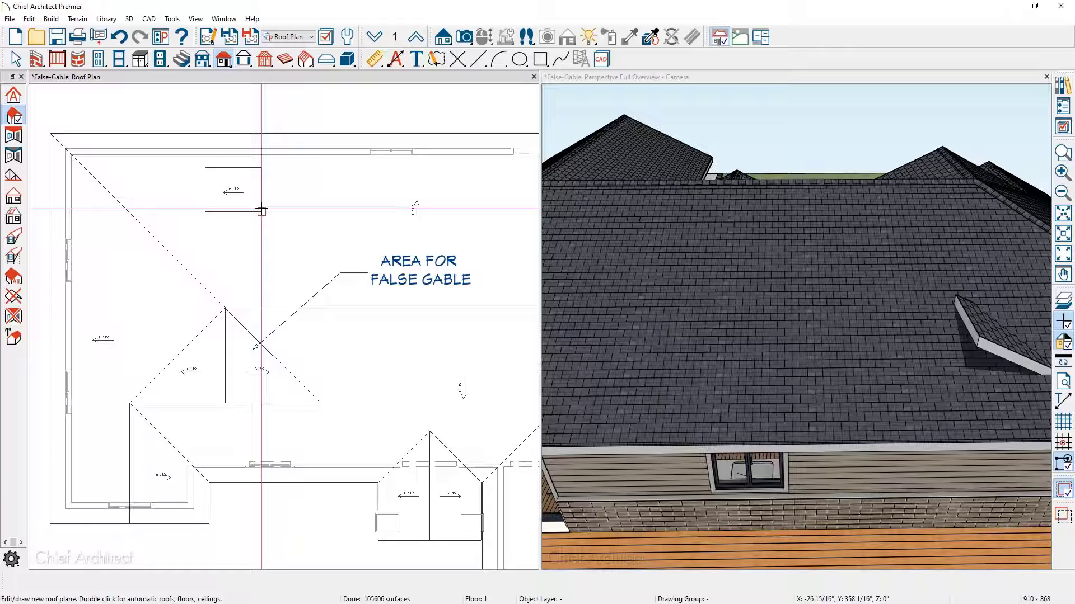
# Reshape the small rear roof plane into a triangle by collapsing its inner eave corner into the upslope end of its baseline's opposite edge
pyautogui.press('space')
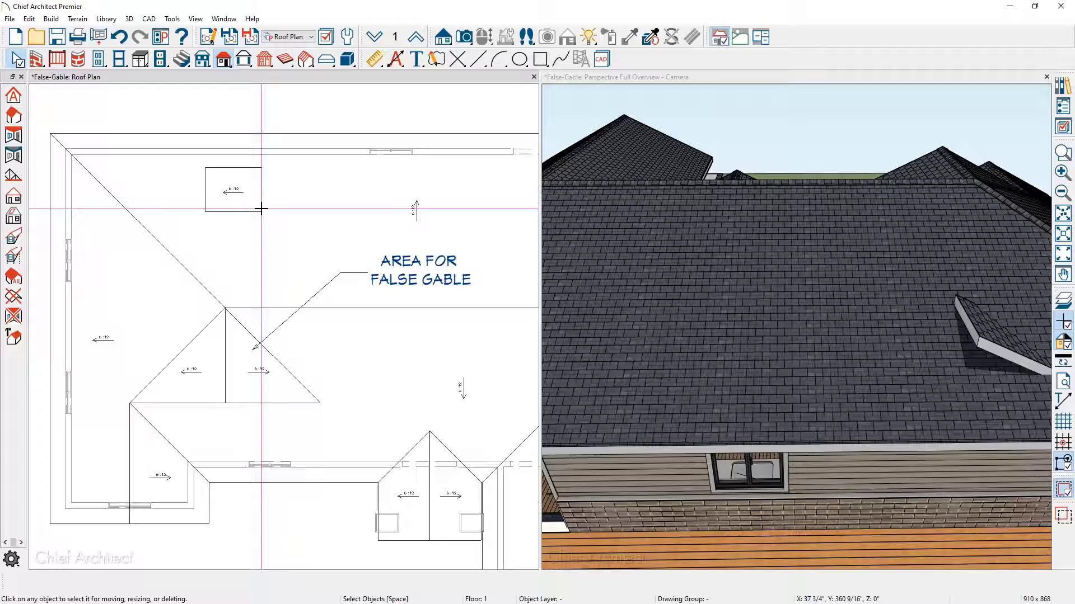
pyautogui.click(218, 208)
pyautogui.moveTo(233, 214); pyautogui.dragTo(262, 211)
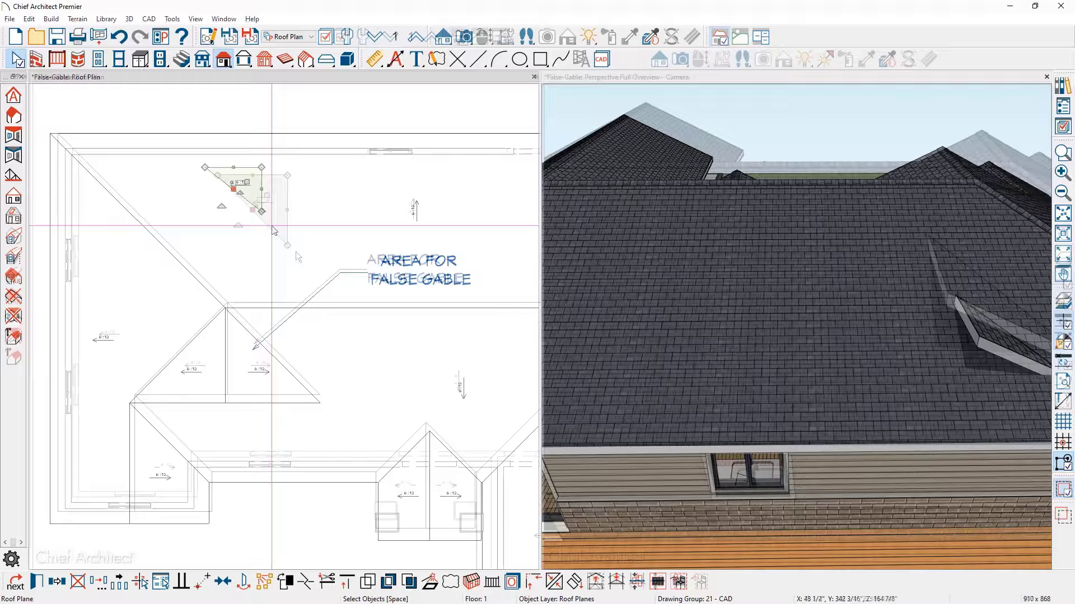
pyautogui.press('Escape')
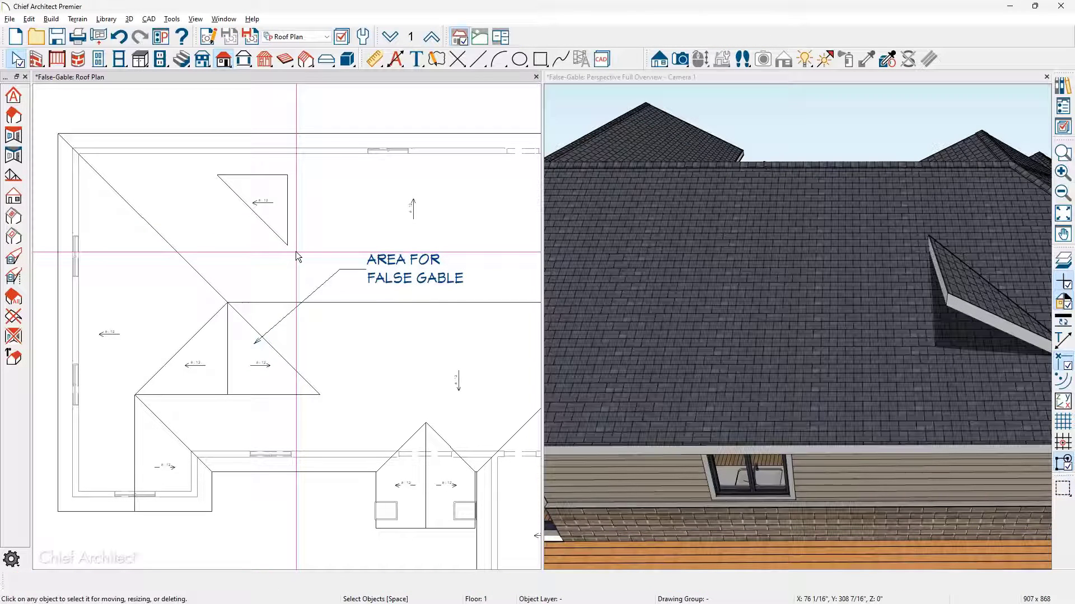
# Place a CAD point on the main rear roof plane where the small triangular plane's vertical ridge edge would intersect it
pyautogui.click(280, 303)
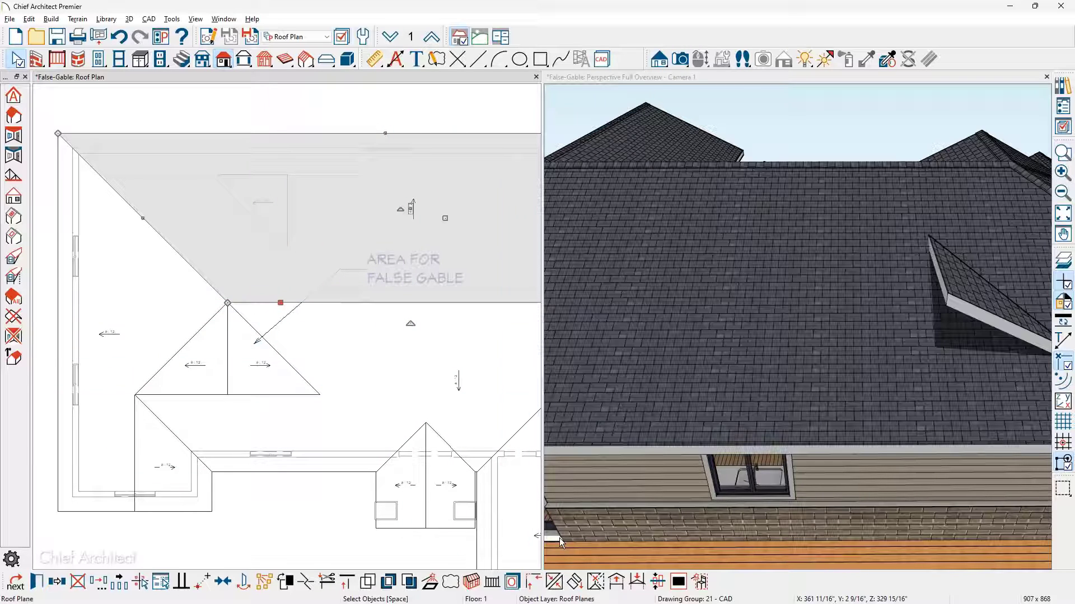
pyautogui.click(594, 582)
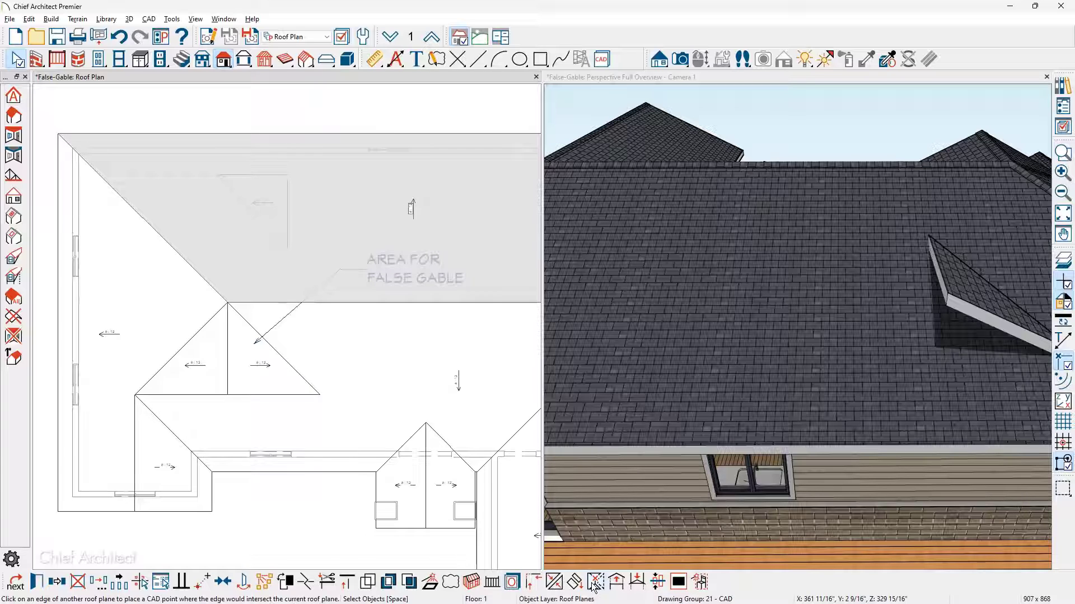
pyautogui.click(447, 445)
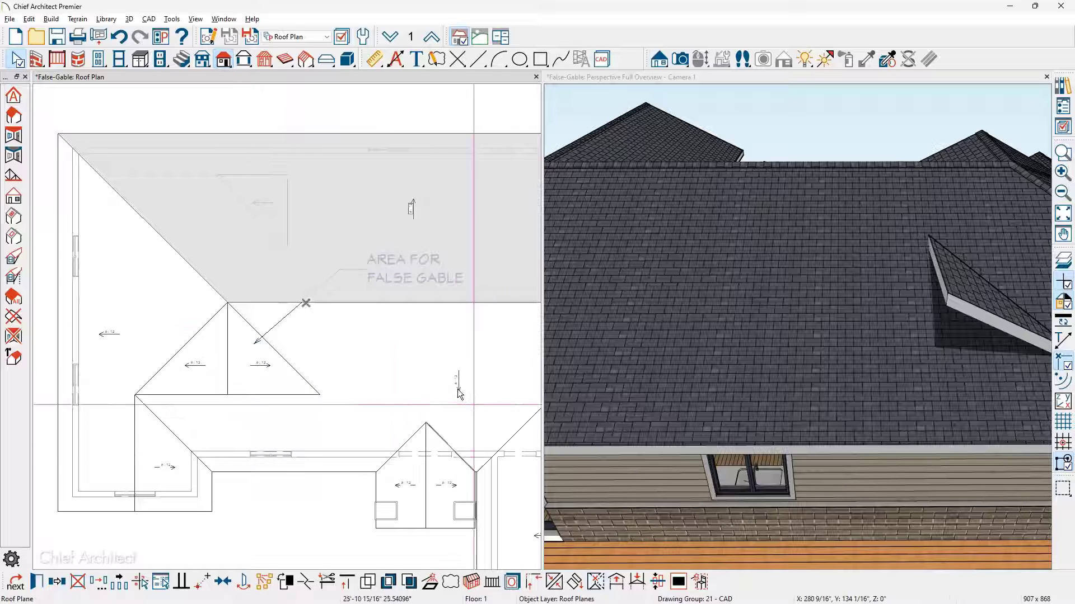
pyautogui.click(291, 225)
pyautogui.press('Escape')
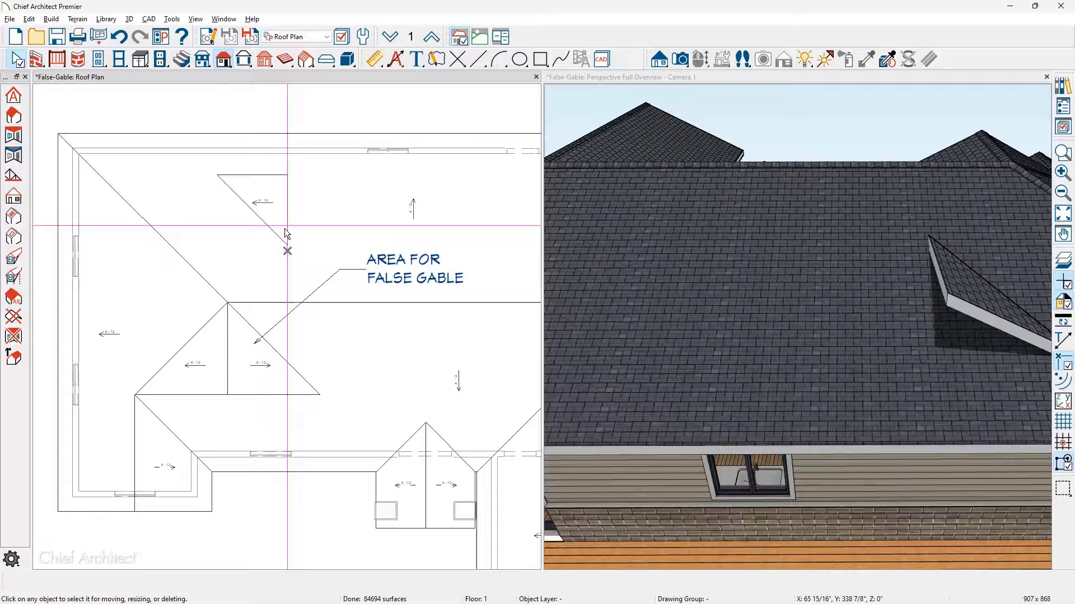
# Extend the inner corner of the triangular roof plane to the marked intersection point, keeping its ridge edge vertical
pyautogui.scroll(3, 240, 272)
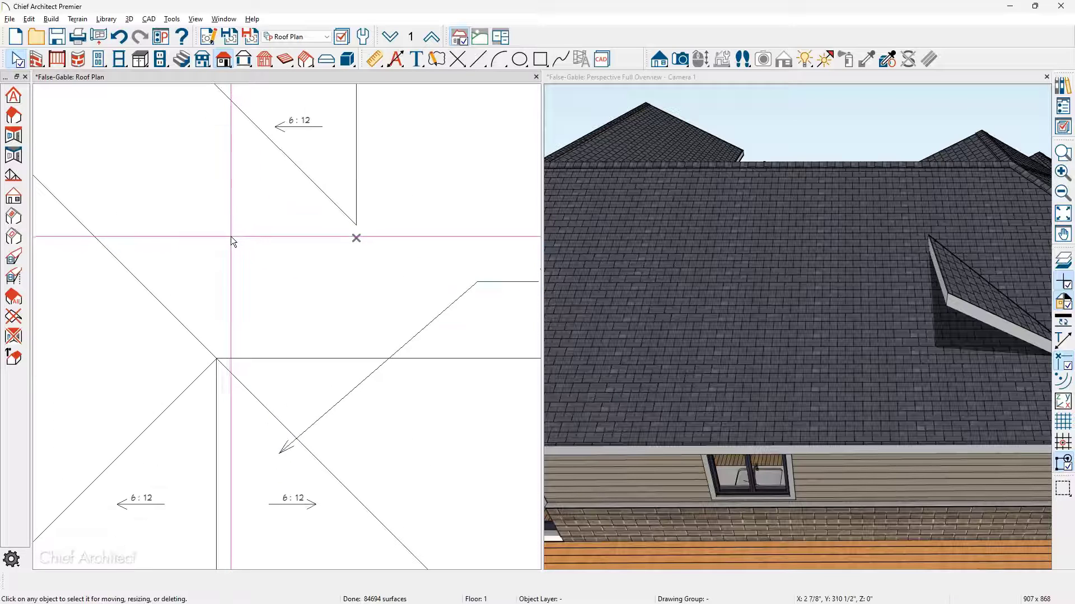
pyautogui.moveTo(231, 236); pyautogui.dragTo(208, 313, button='middle')
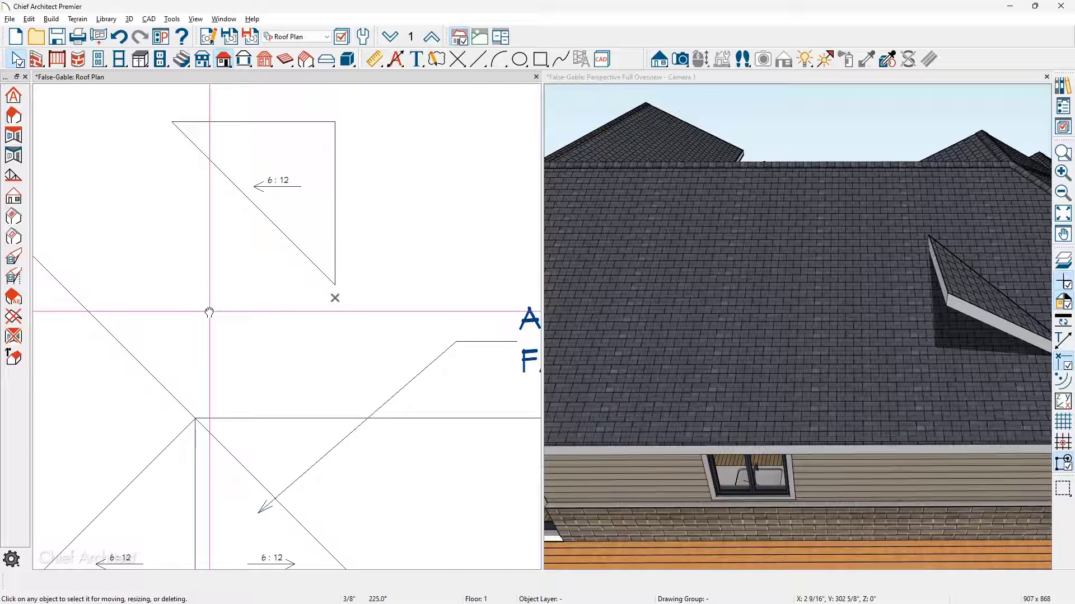
pyautogui.scroll(-1, 209, 311)
pyautogui.click(310, 226)
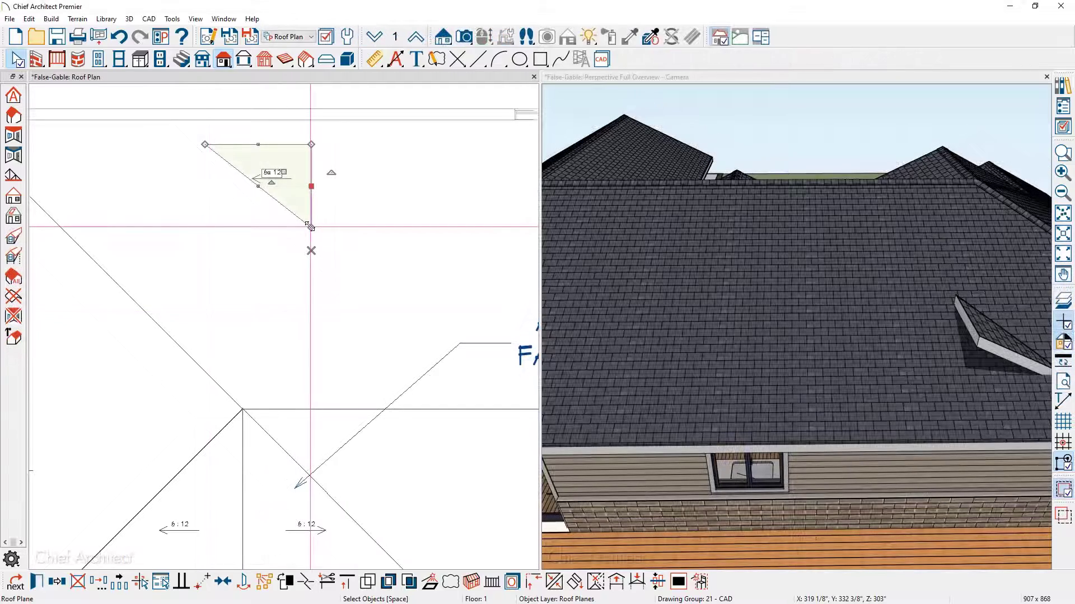
pyautogui.moveTo(310, 226); pyautogui.dragTo(311, 250)
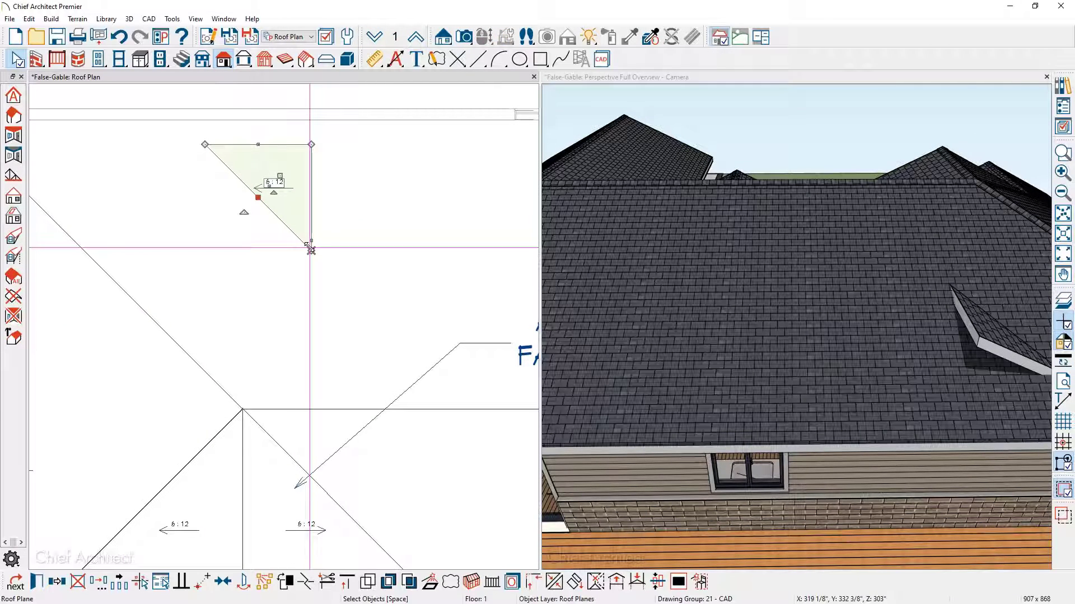
# Create a mirrored copy of the triangular roof plane about its vertical ridge edge to form the rear false gable
pyautogui.click(57, 582)
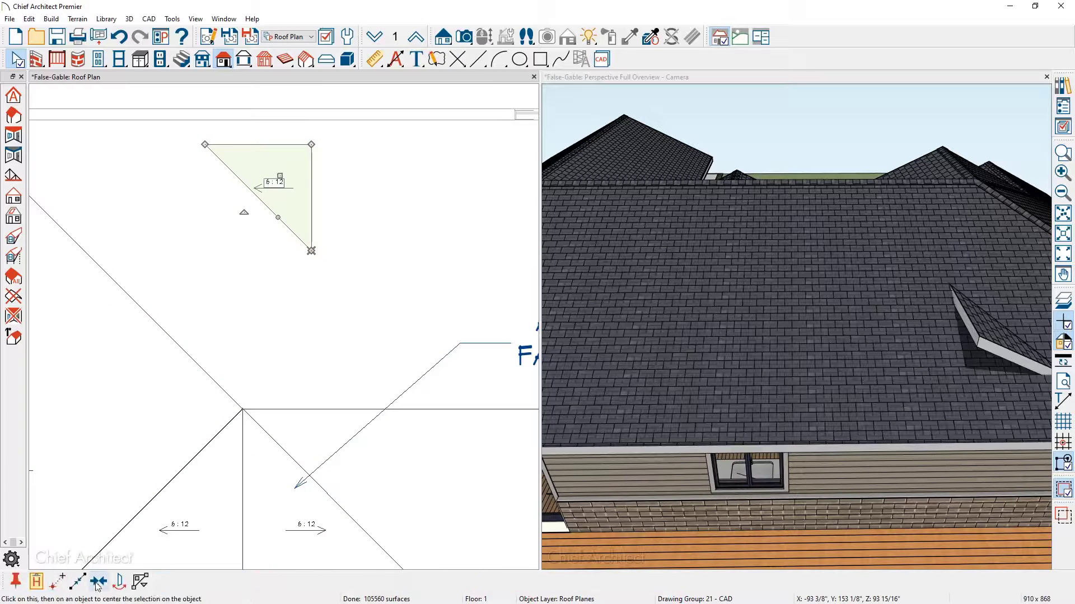
pyautogui.click(140, 582)
pyautogui.click(311, 197)
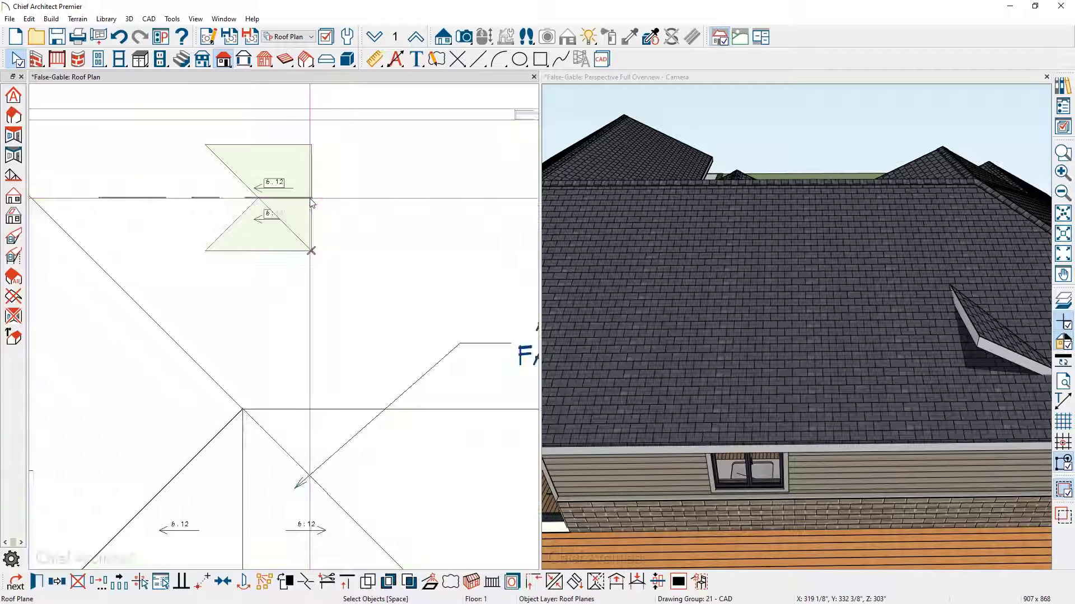
pyautogui.moveTo(312, 203); pyautogui.dragTo(311, 250)
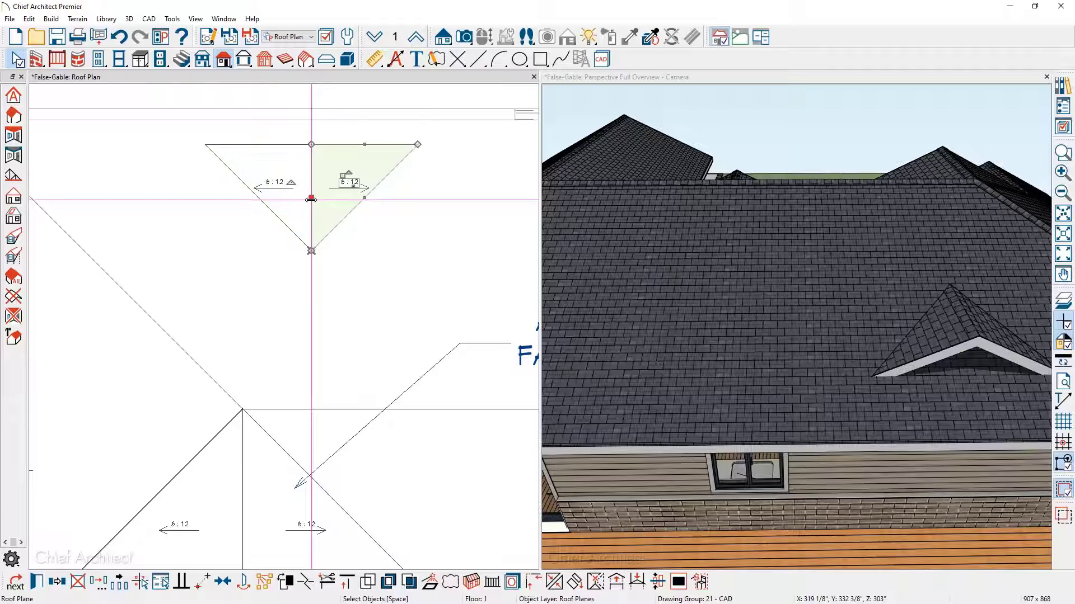
# Draw a straight exterior wall about 145" long across the rear false gable on the attic floor, slightly behind its front edge
pyautogui.moveTo(838, 430); pyautogui.dragTo(707, 413)
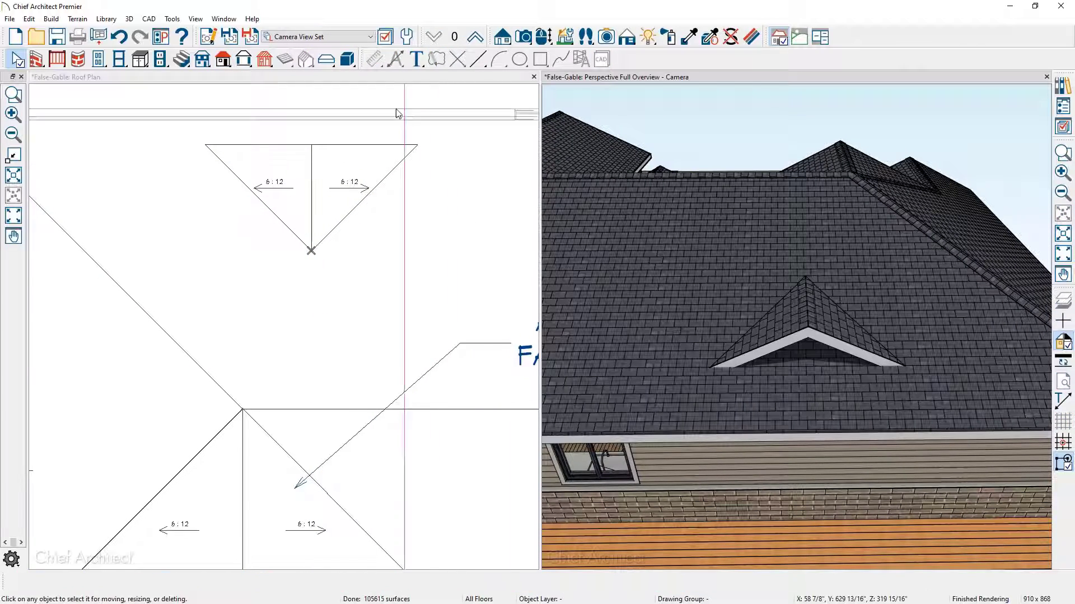
pyautogui.click(368, 81)
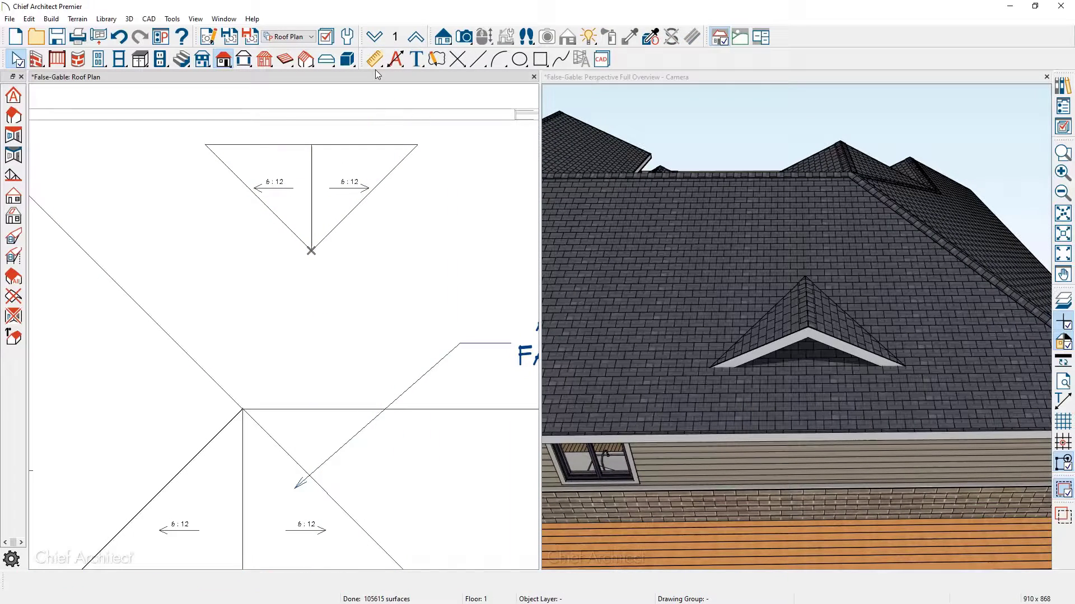
pyautogui.click(415, 40)
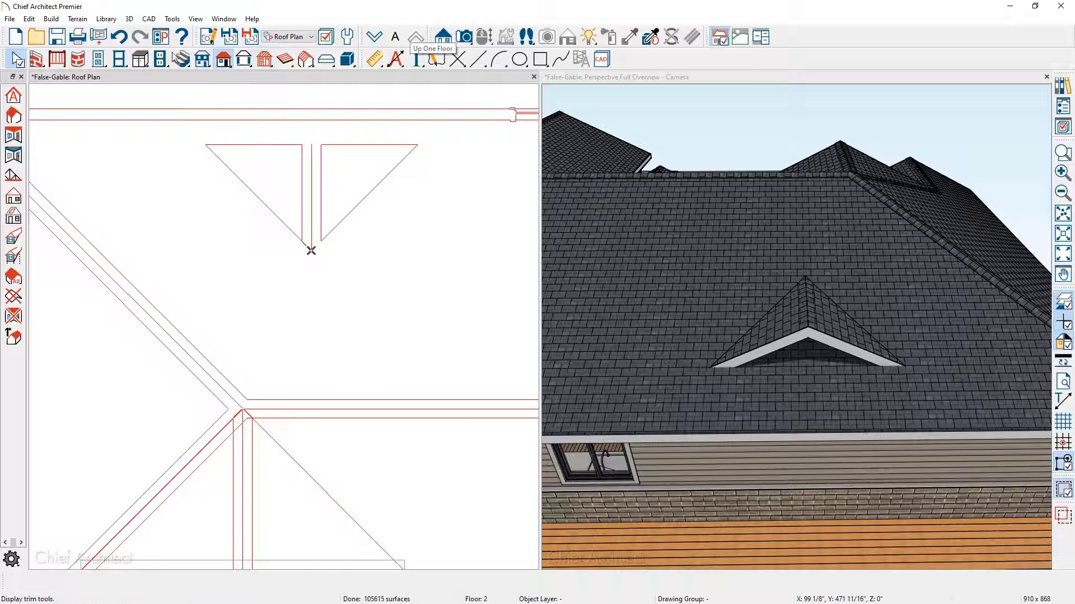
pyautogui.click(36, 59)
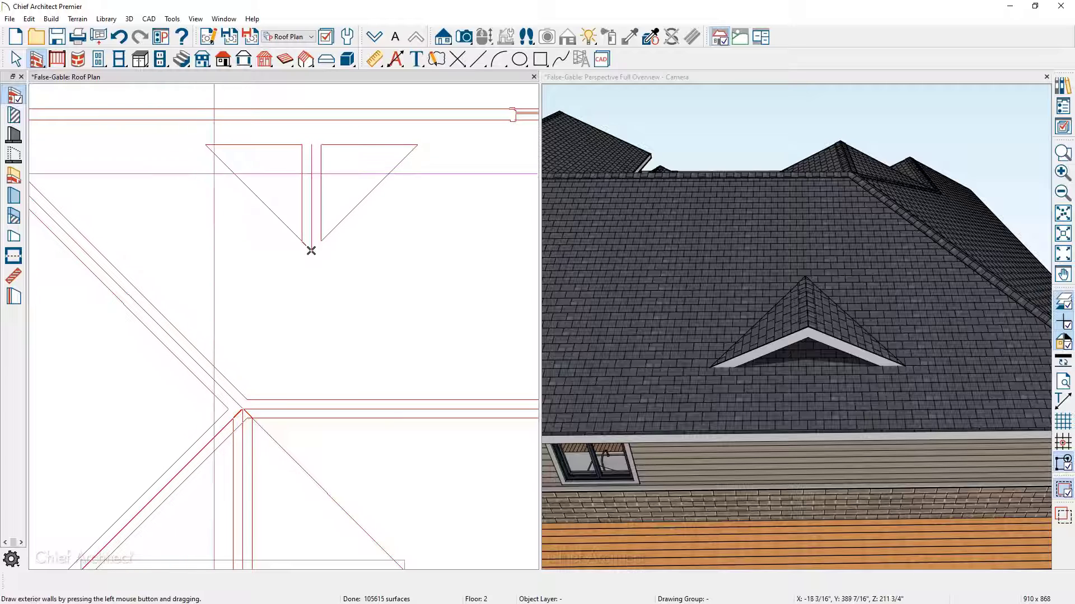
pyautogui.moveTo(222, 163); pyautogui.dragTo(399, 165)
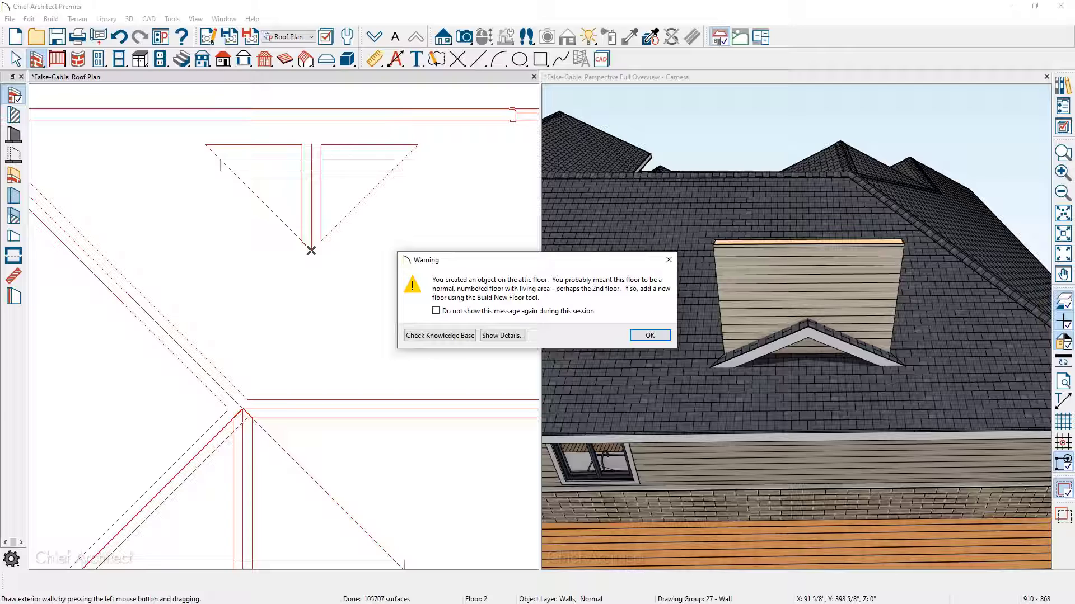
pyautogui.click(642, 340)
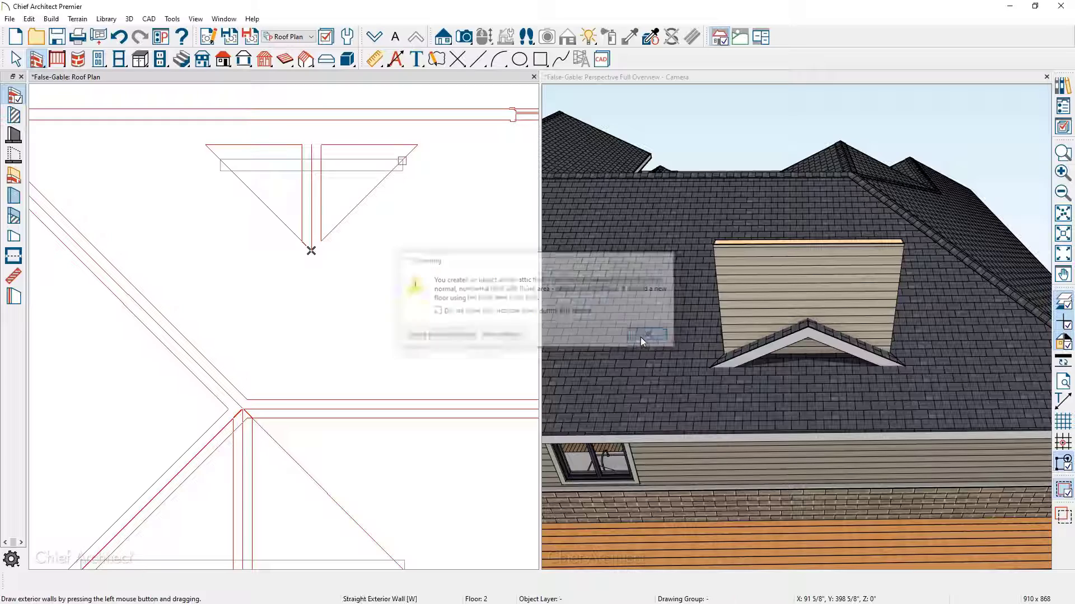
# Set the rear gable wall to Roof Cuts Wall at Bottom and define it as an Attic Wall
pyautogui.doubleClick(742, 302)
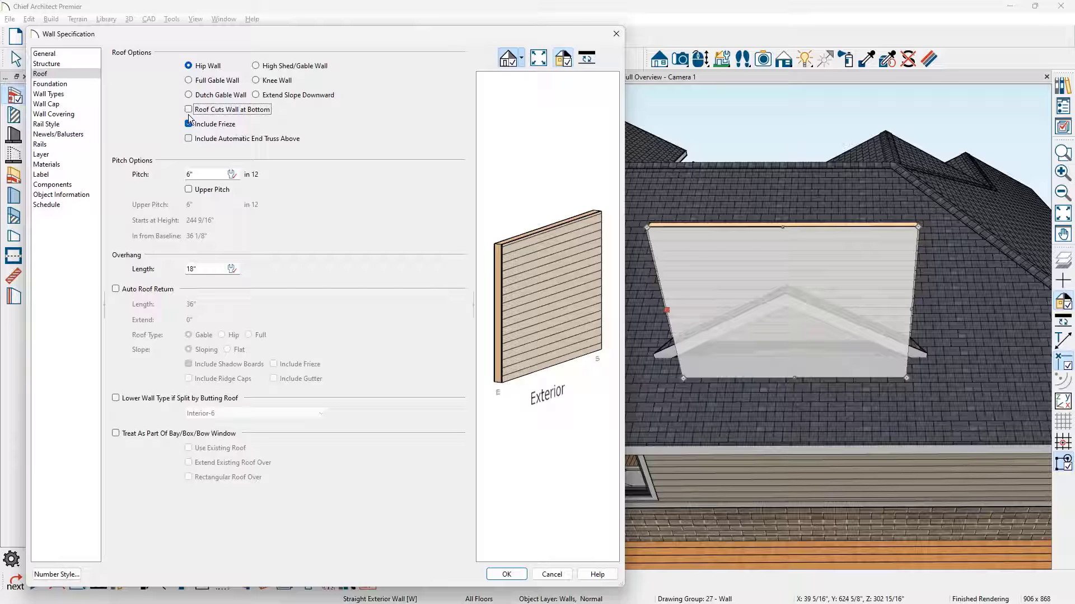
pyautogui.click(188, 110)
pyautogui.click(100, 54)
pyautogui.click(173, 110)
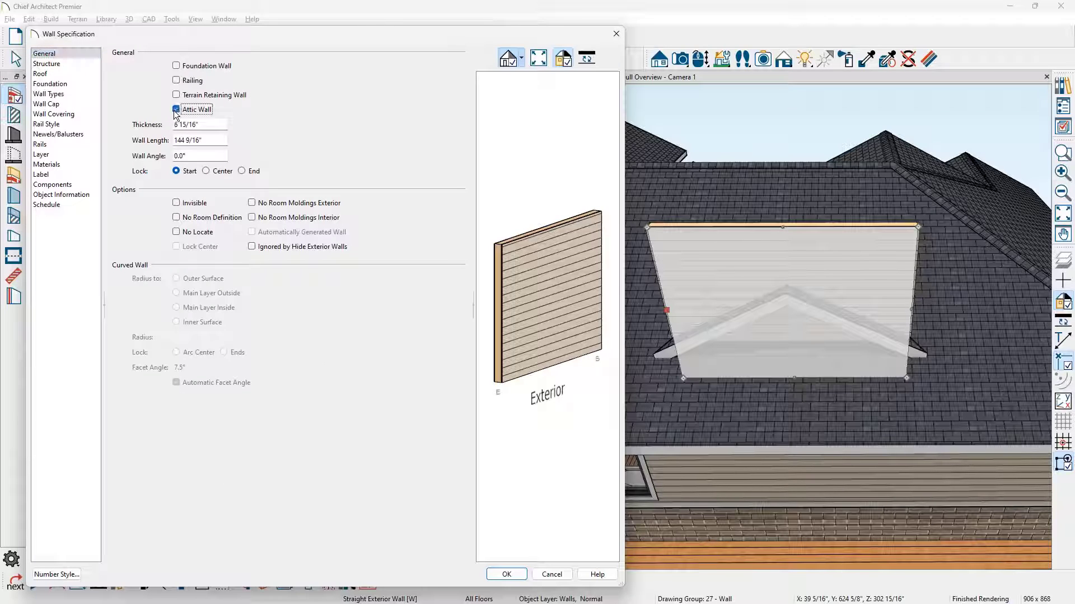
pyautogui.click(507, 574)
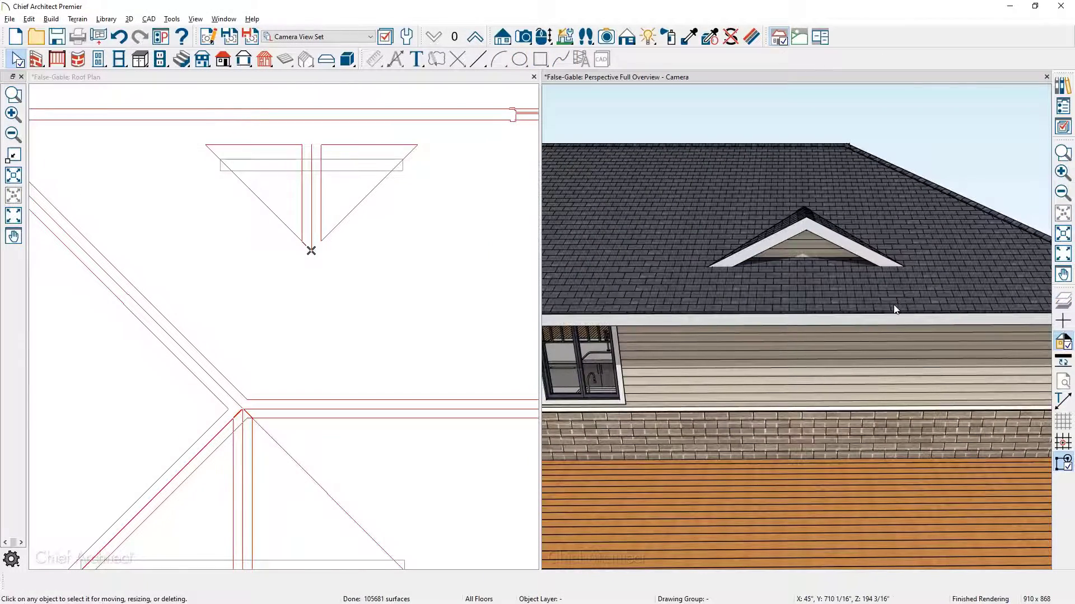
# Show the front of the house in the perspective view and delete all temporary CAD points from the plan
pyautogui.moveTo(893, 311); pyautogui.dragTo(493, 324)
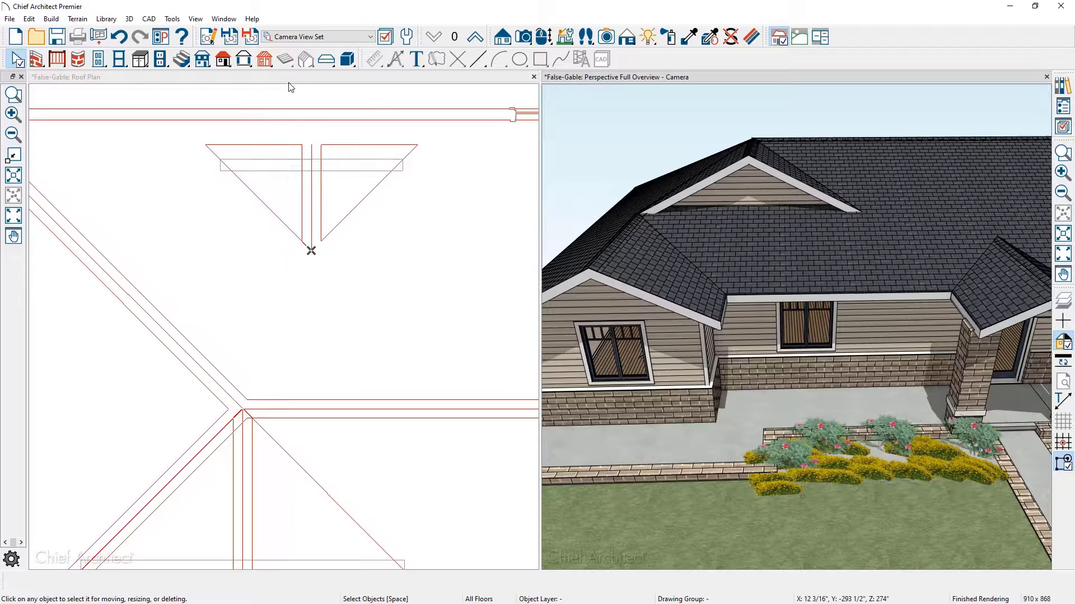
pyautogui.click(303, 73)
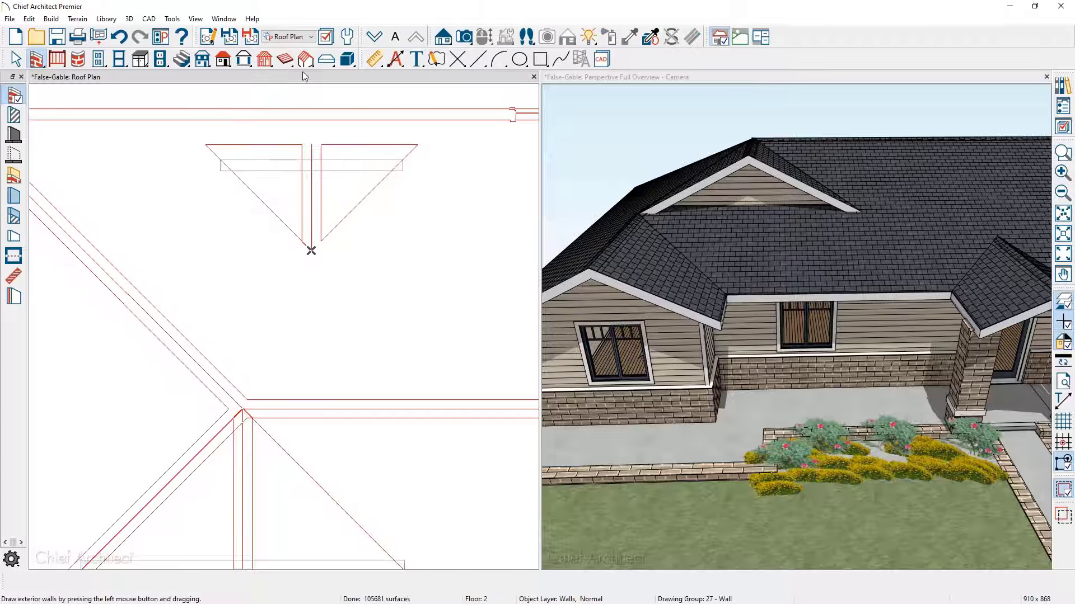
pyautogui.click(462, 64)
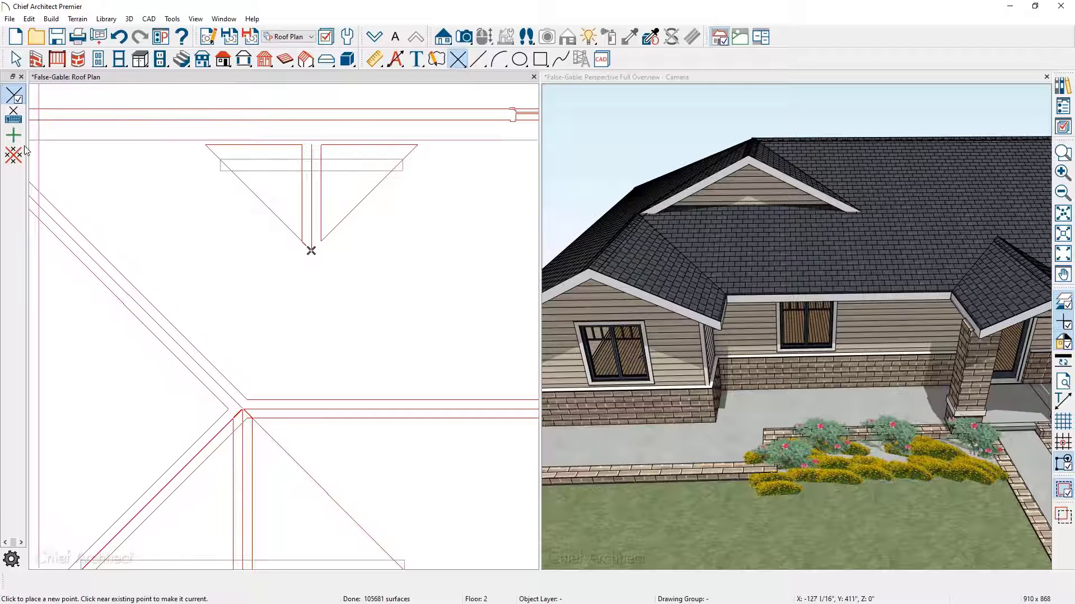
pyautogui.click(12, 155)
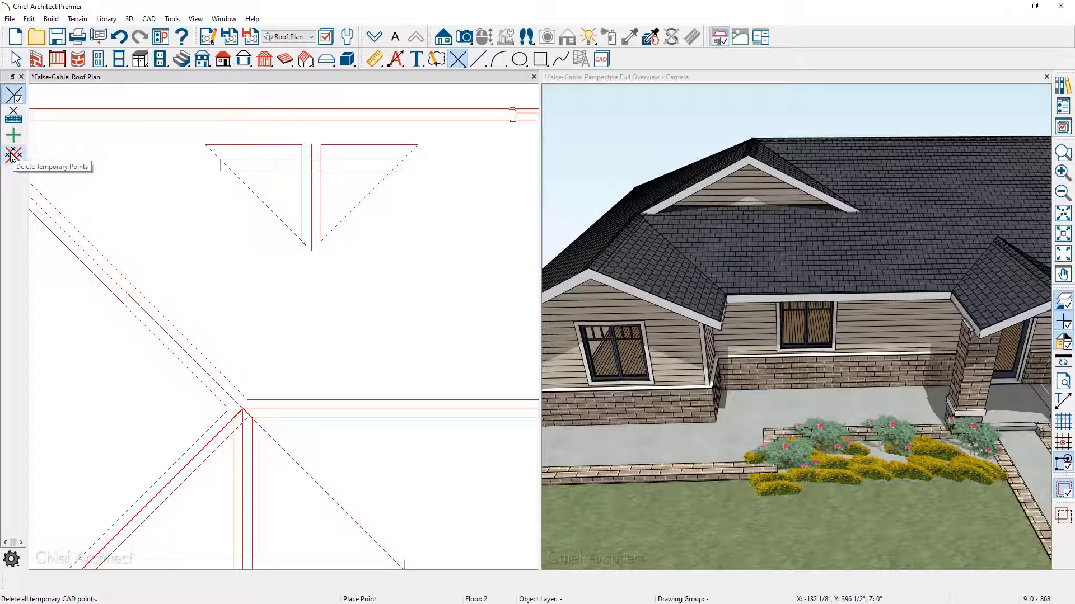